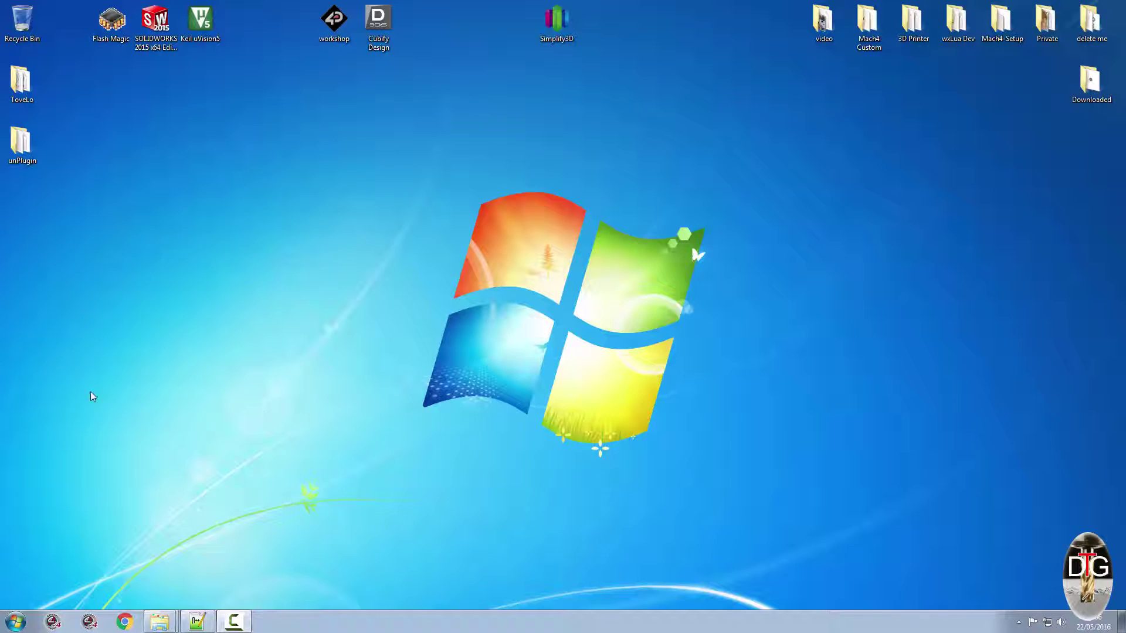
Step: Start Mach4 with the Mach4Mill profile
click(53, 621)
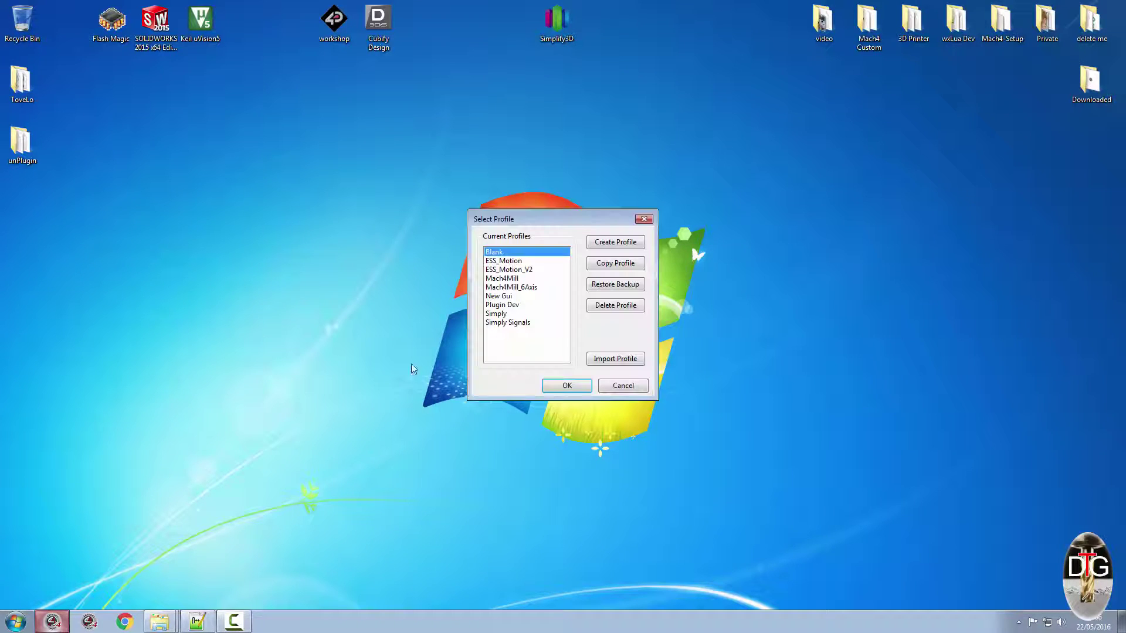
click(510, 279)
click(568, 386)
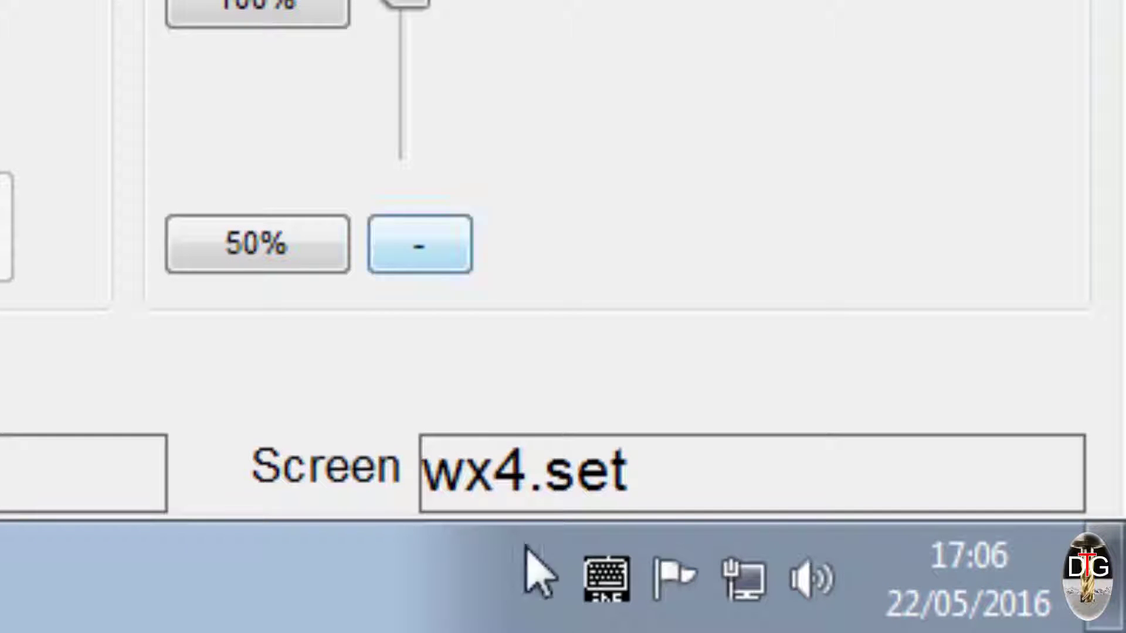
click(616, 595)
click(618, 598)
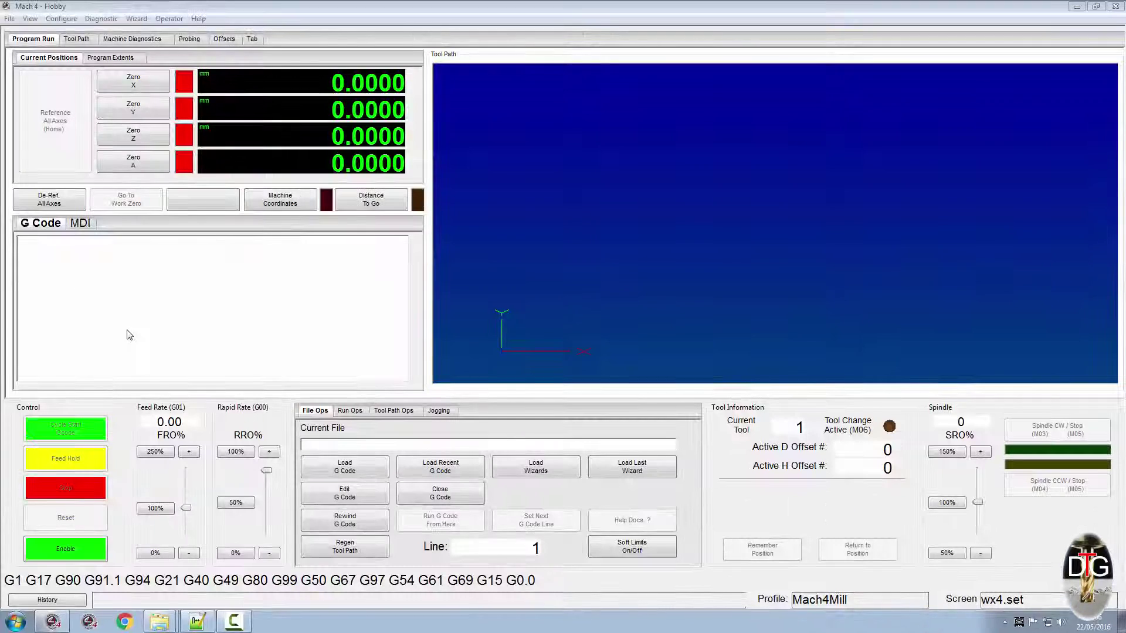
Step: Check which plugins are installed in the Mach configuration, confirm the dialog and close Mach4
click(62, 20)
click(74, 45)
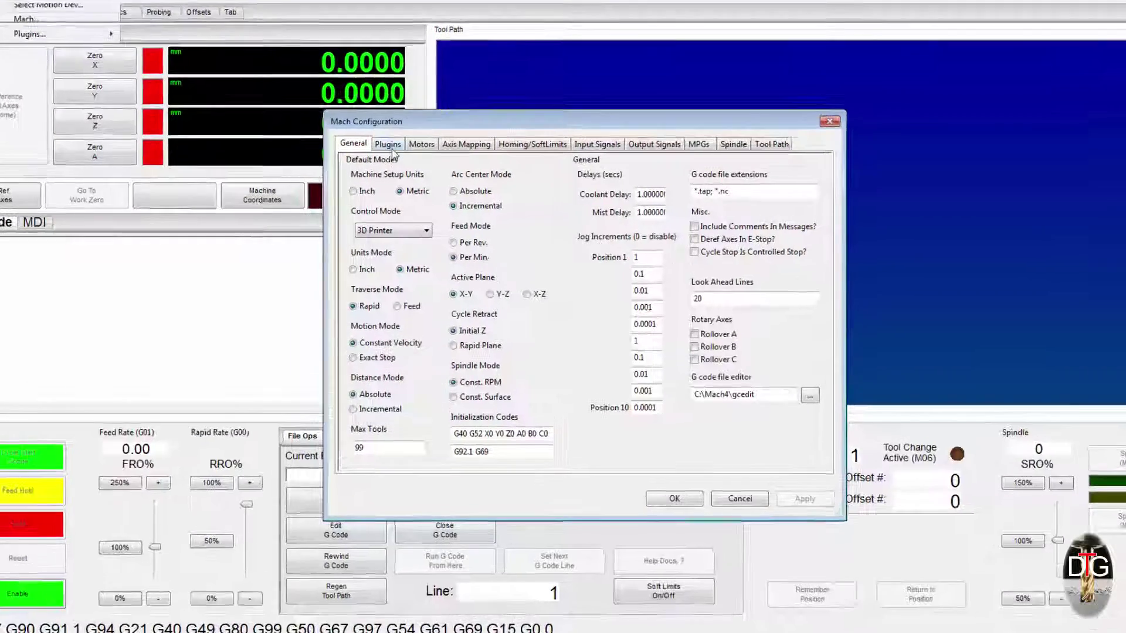
click(389, 146)
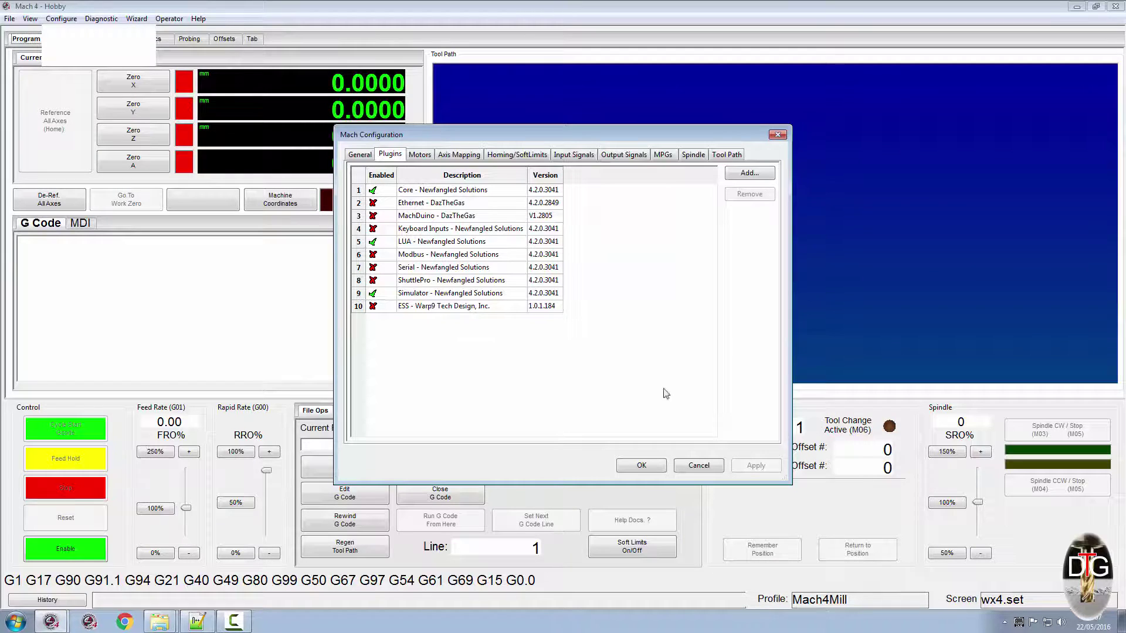
click(654, 465)
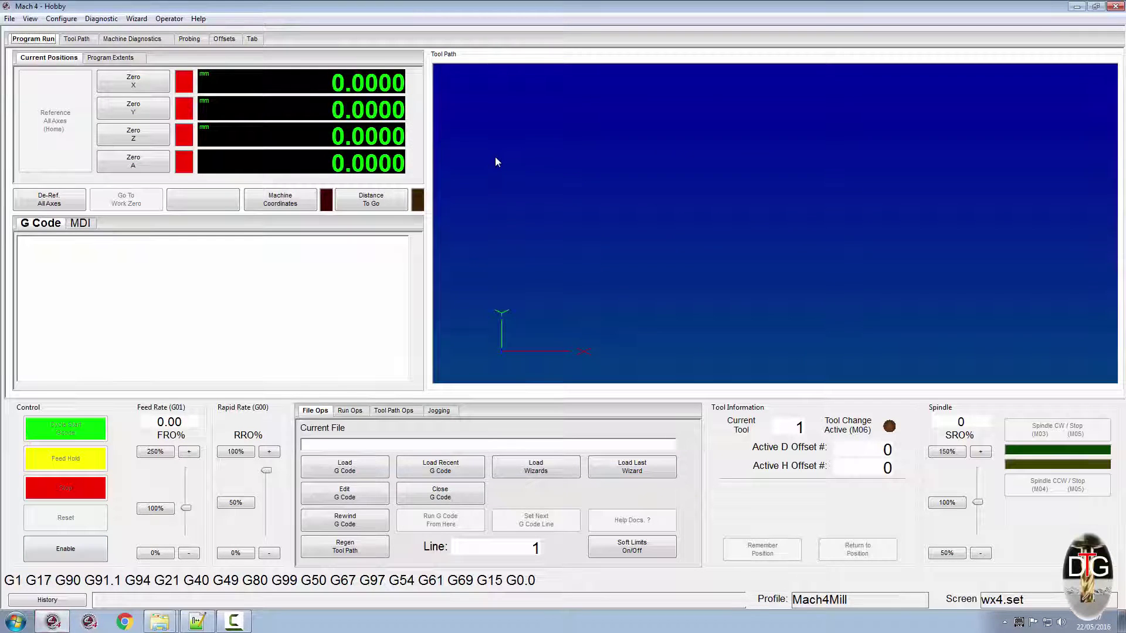
click(1116, 6)
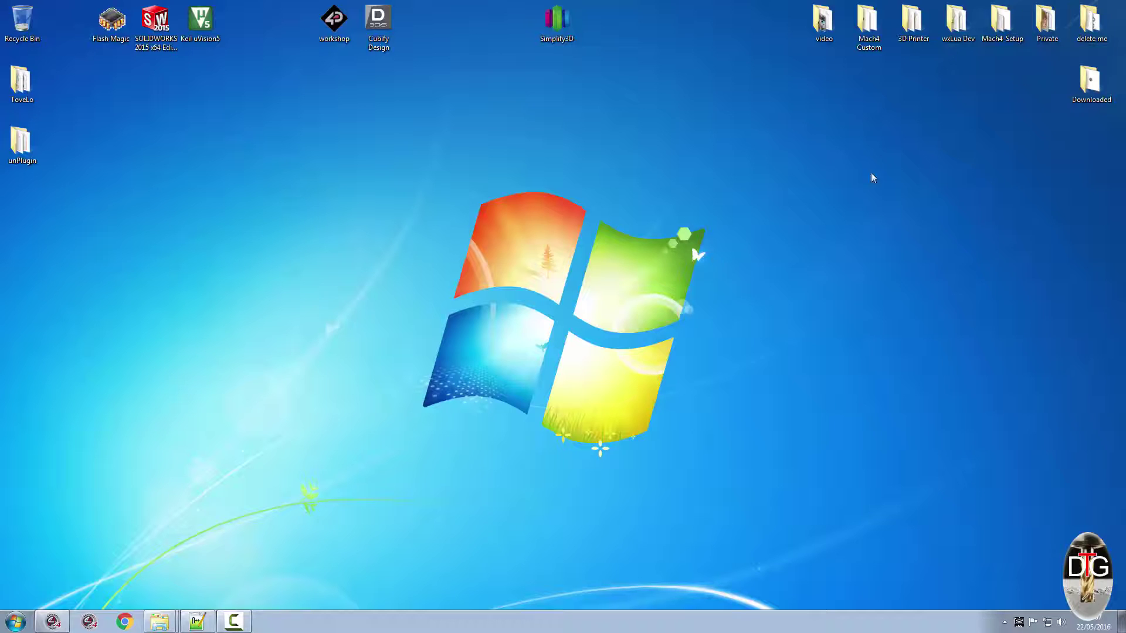
Step: Copy unPlugin.m4pw and unPlugin.sig from the unPlugin folder into the DTG_Mach4Hobby Plugins folder
mouse_move(160, 621)
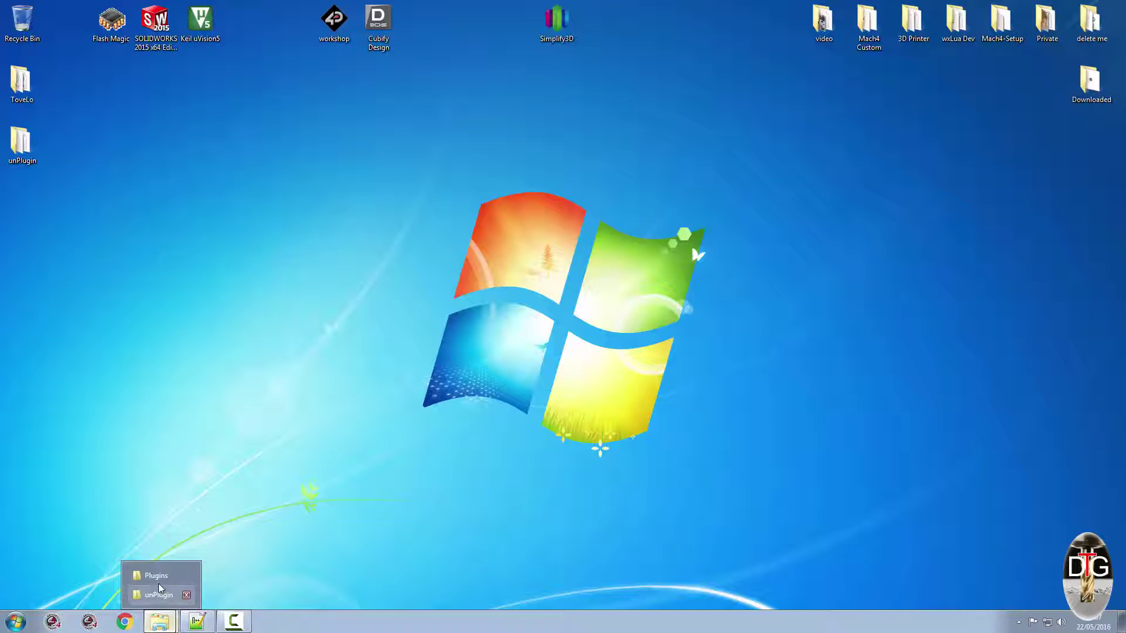
click(155, 590)
drag(340, 139, 329, 108)
right_click(329, 109)
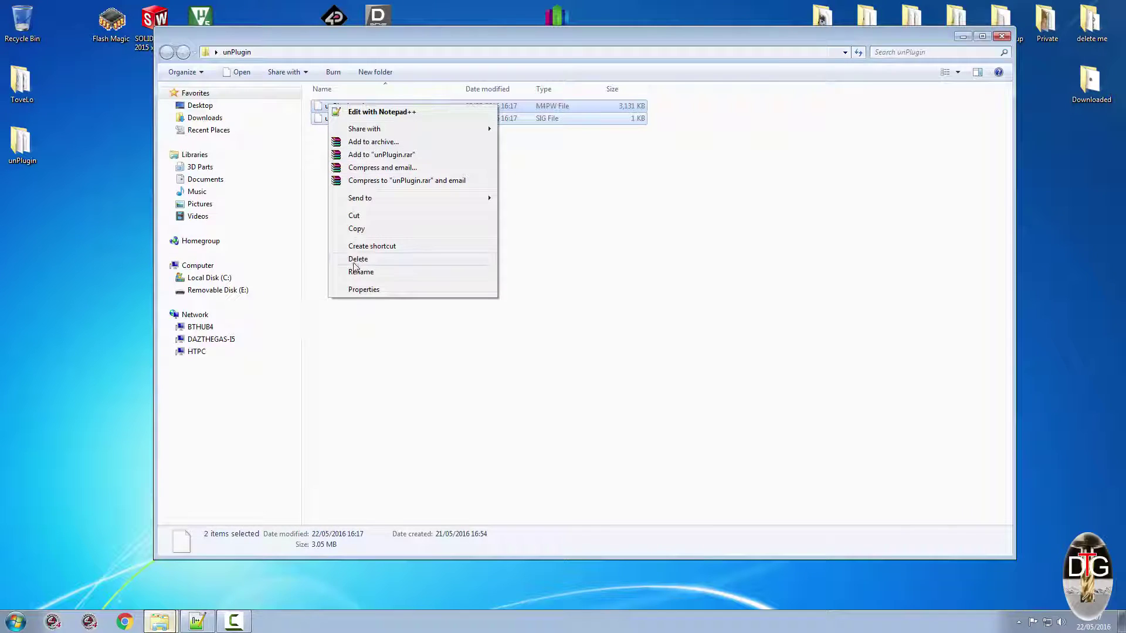
click(357, 230)
click(160, 622)
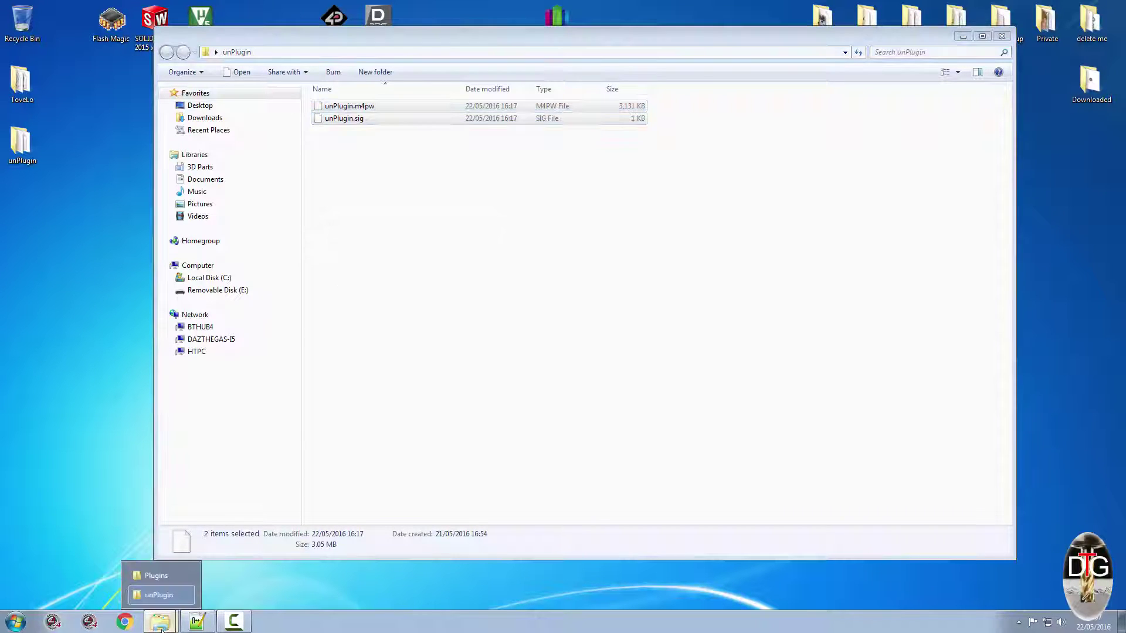
click(156, 575)
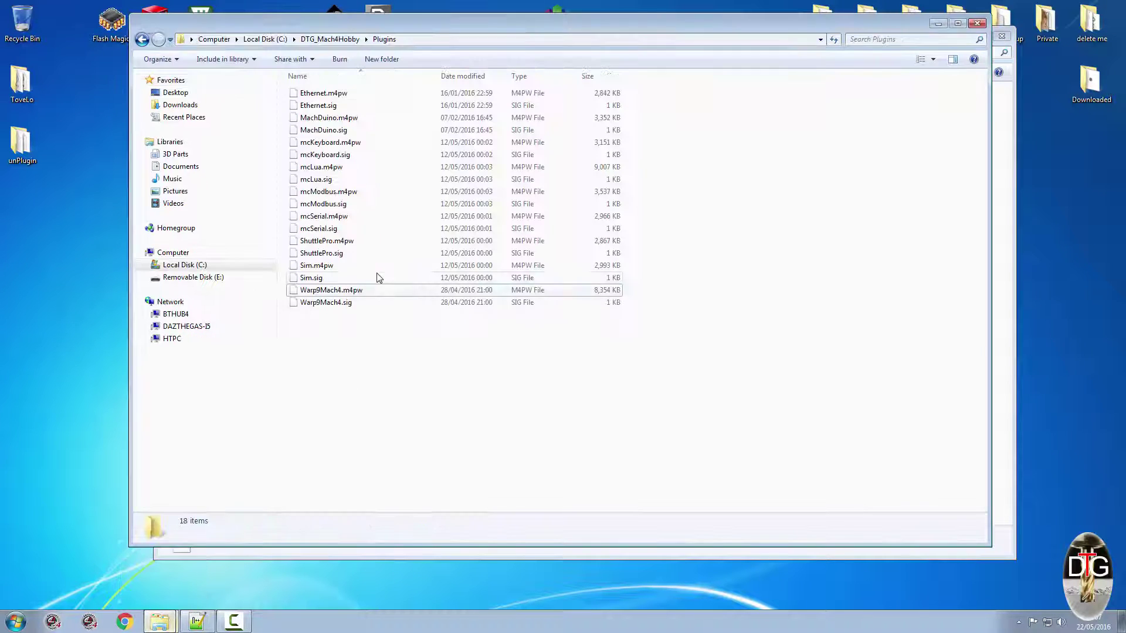
right_click(364, 339)
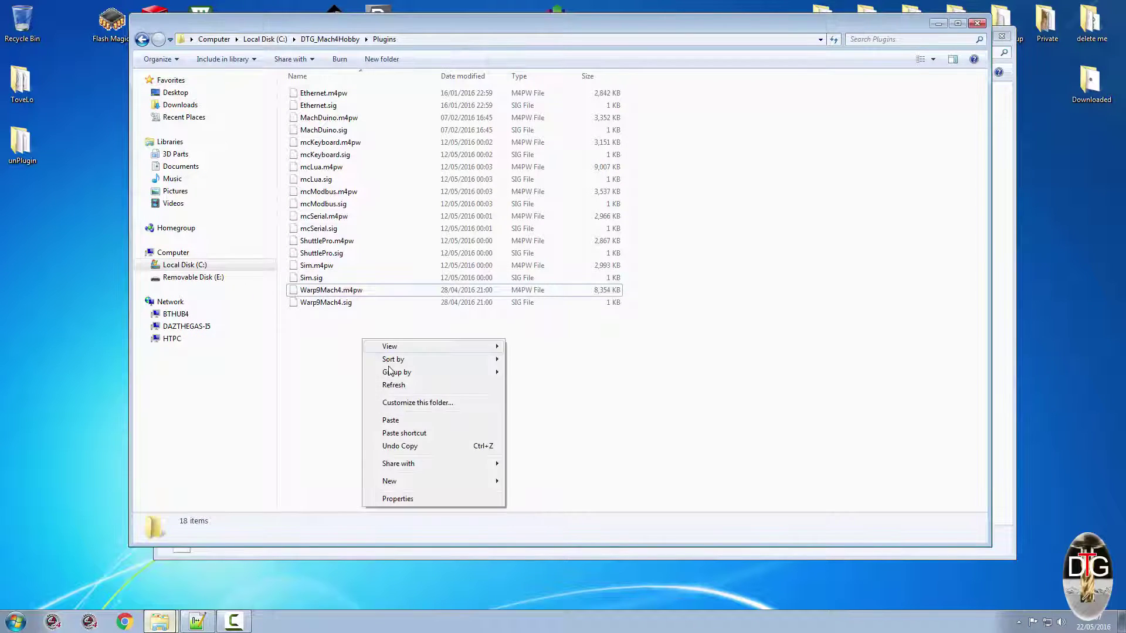
click(392, 421)
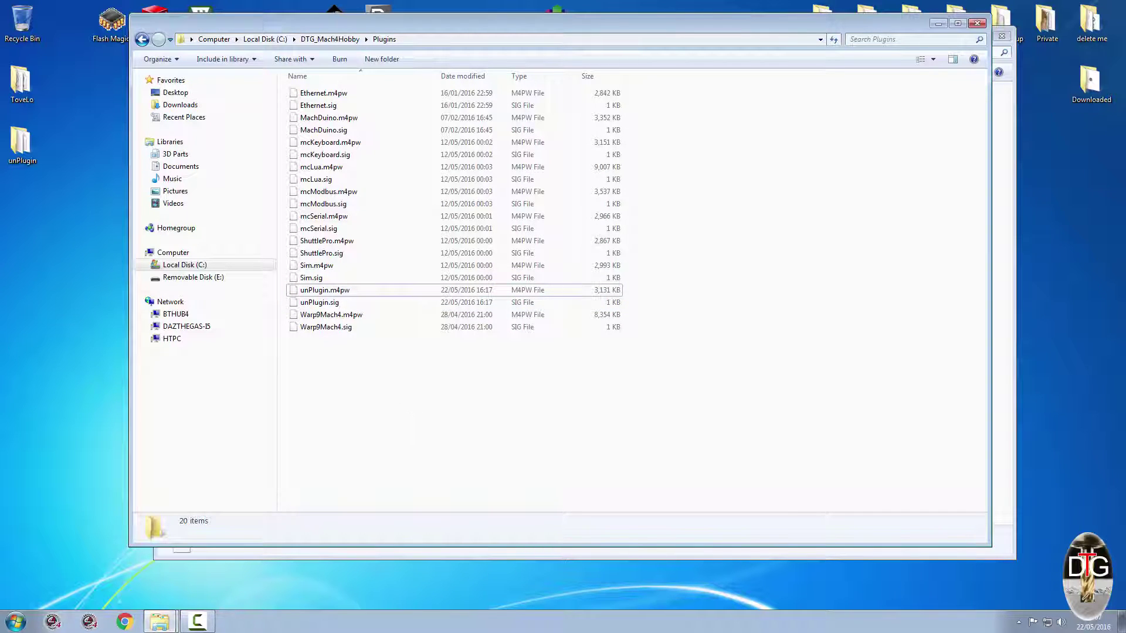
Step: Switch to Mach4 by launching it again with the Mach4Mill profile
click(53, 622)
click(510, 281)
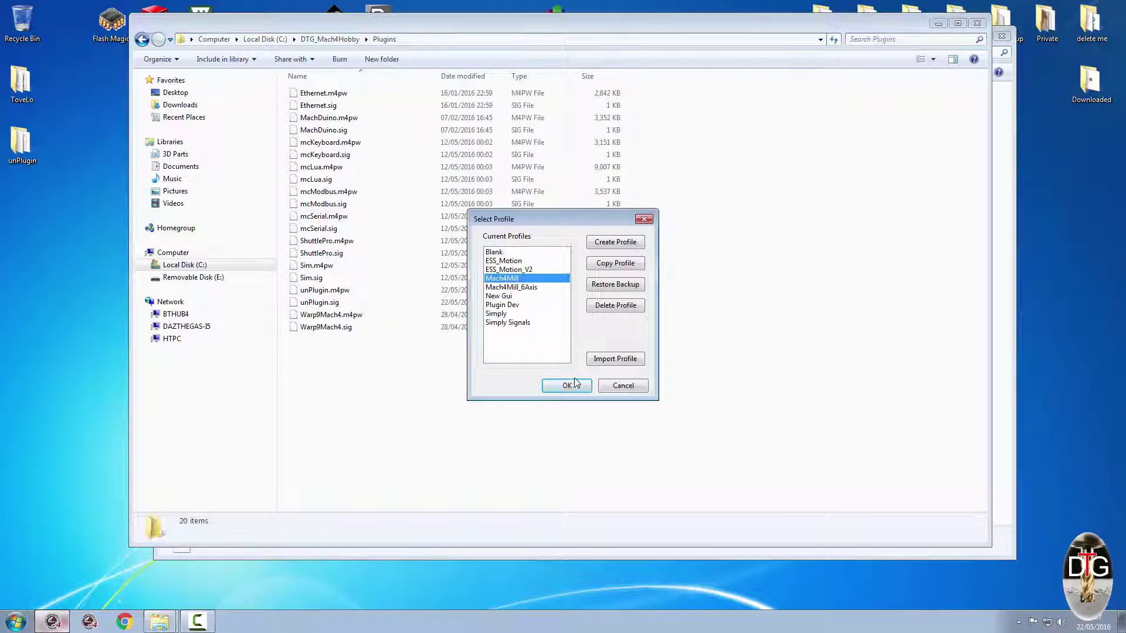
click(569, 385)
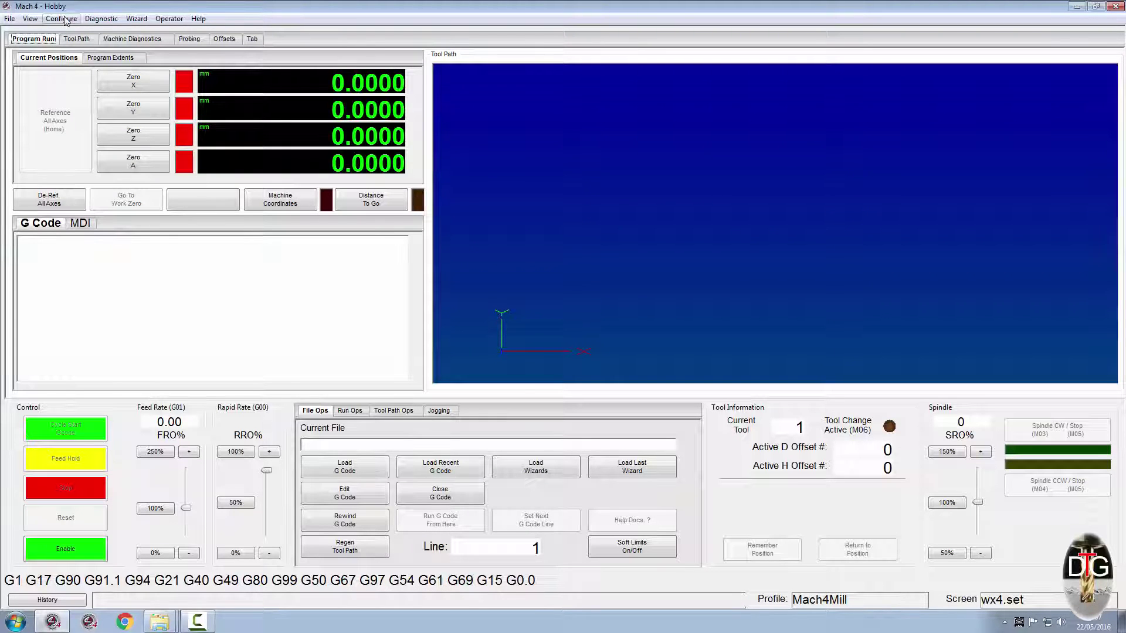
Step: Enable the unPlugin plugin in the Mach configuration and accept the settings
click(65, 19)
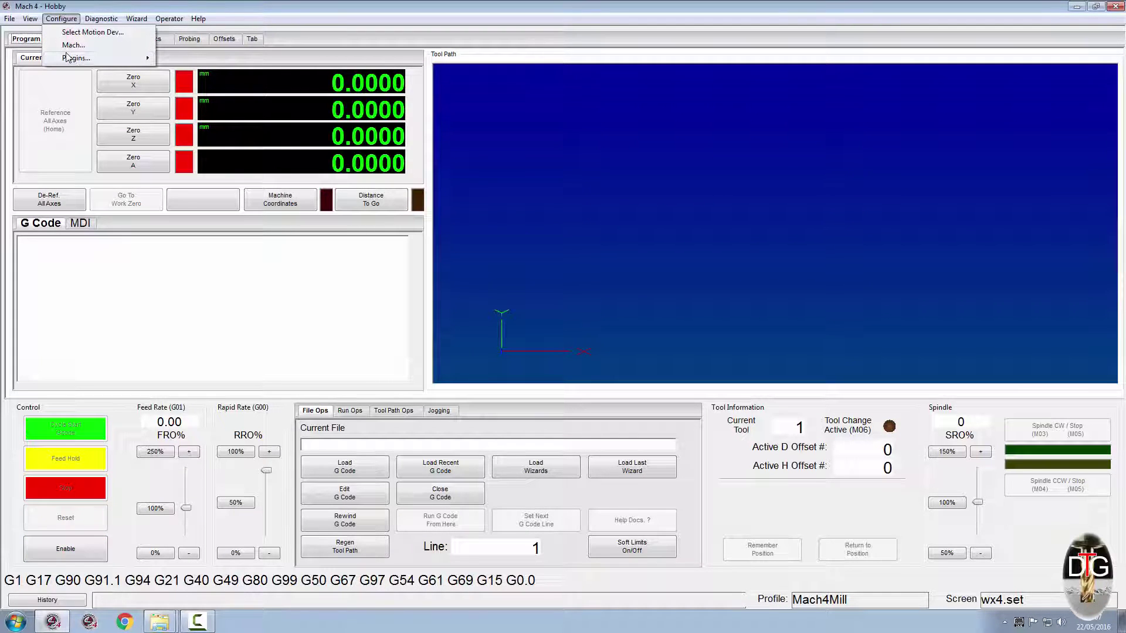
click(74, 45)
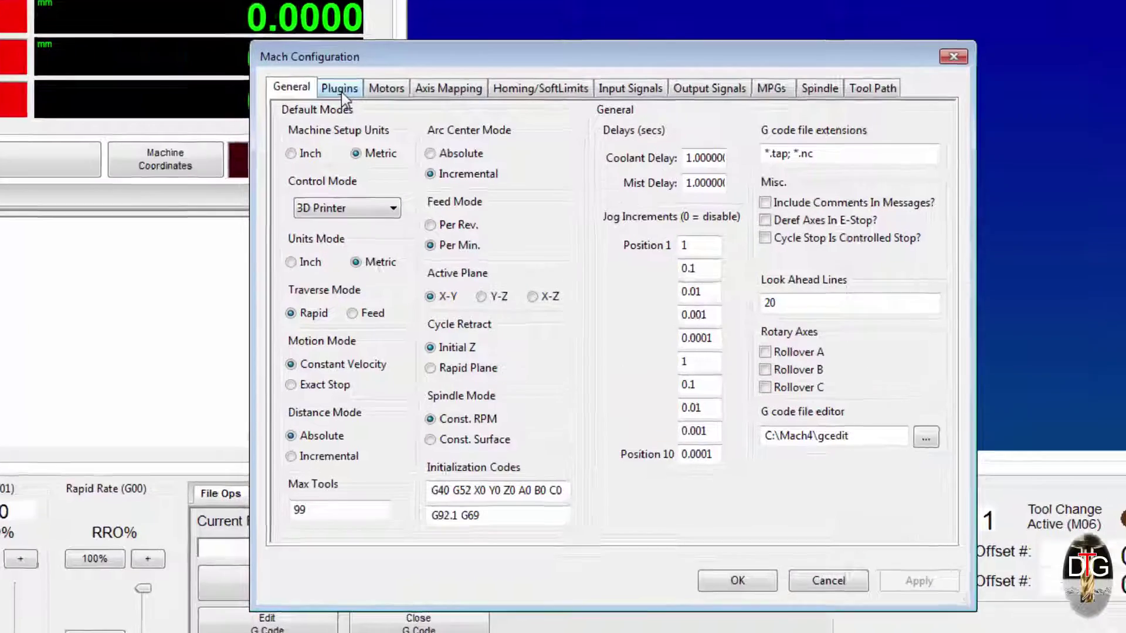
click(390, 154)
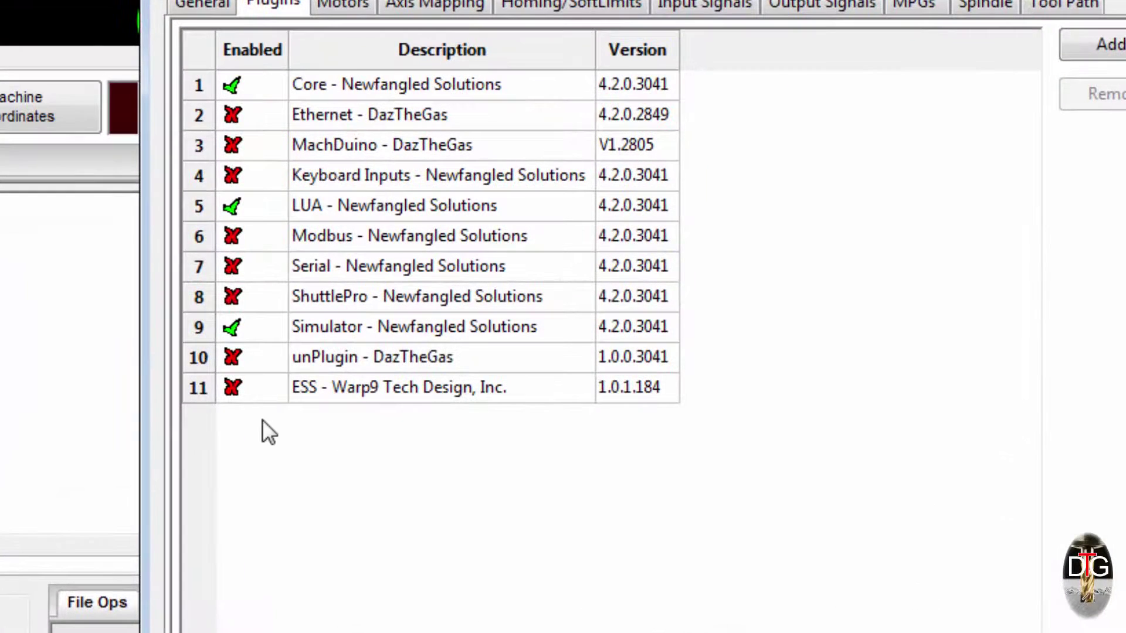
click(242, 355)
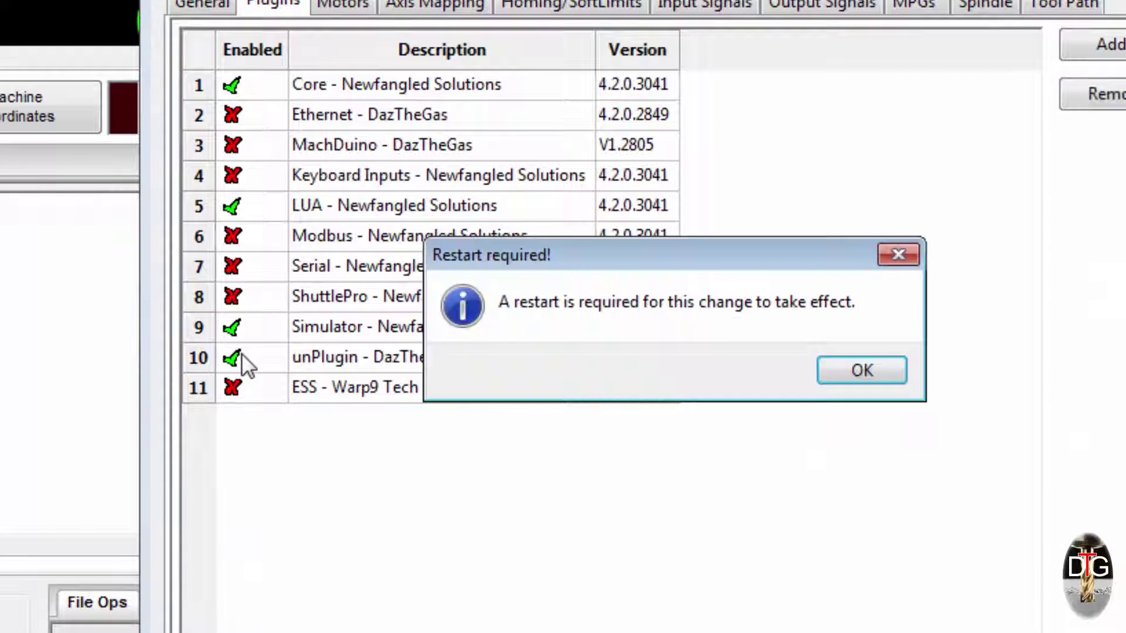
click(868, 372)
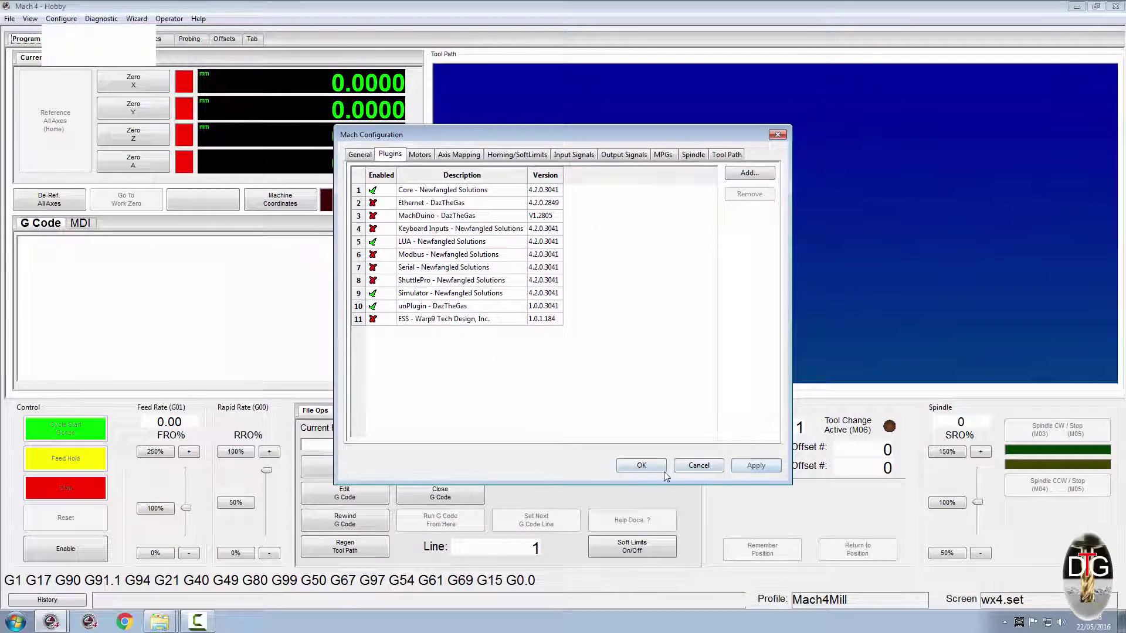
click(650, 466)
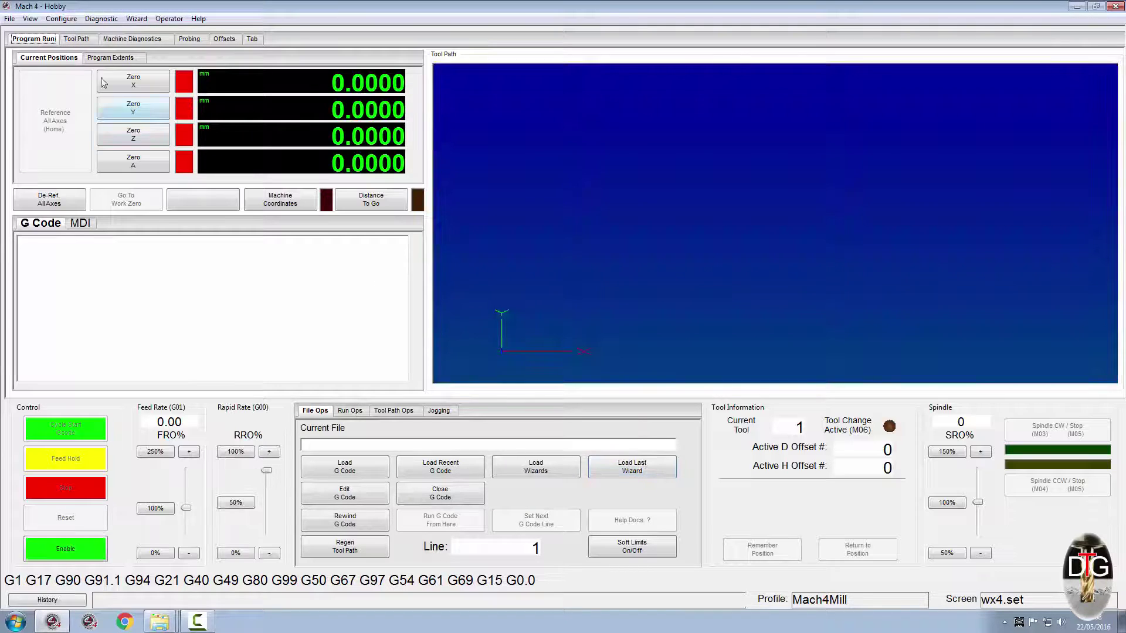
Step: Enter screen editing and open the Screen Load Script of the wx4 screen for editing
click(165, 20)
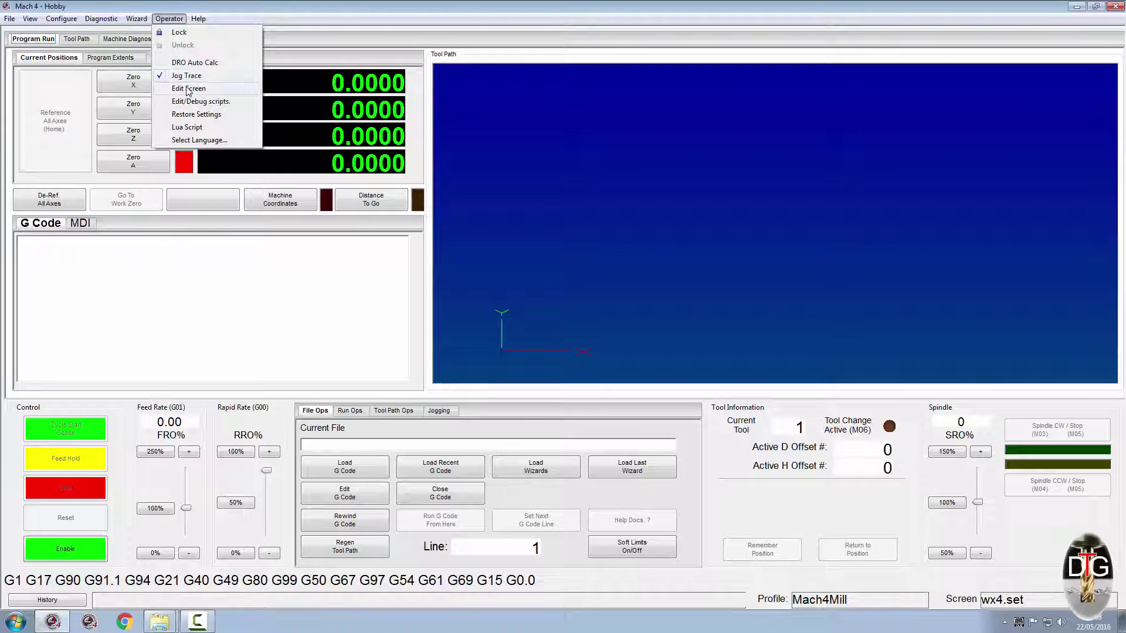
click(189, 88)
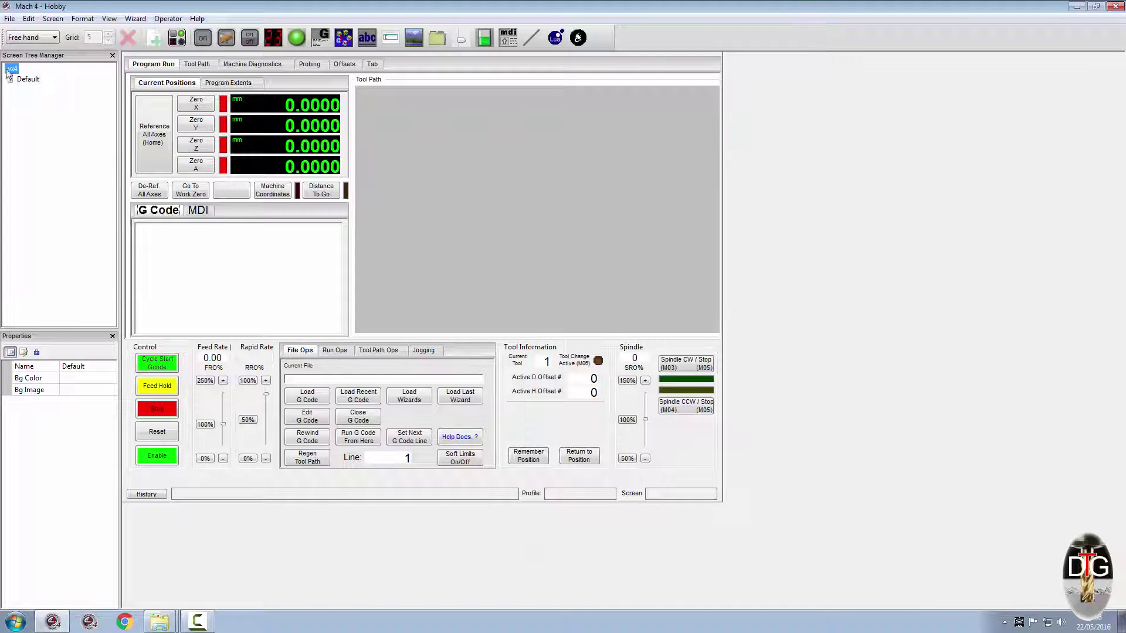
click(11, 69)
click(24, 352)
click(26, 367)
click(110, 367)
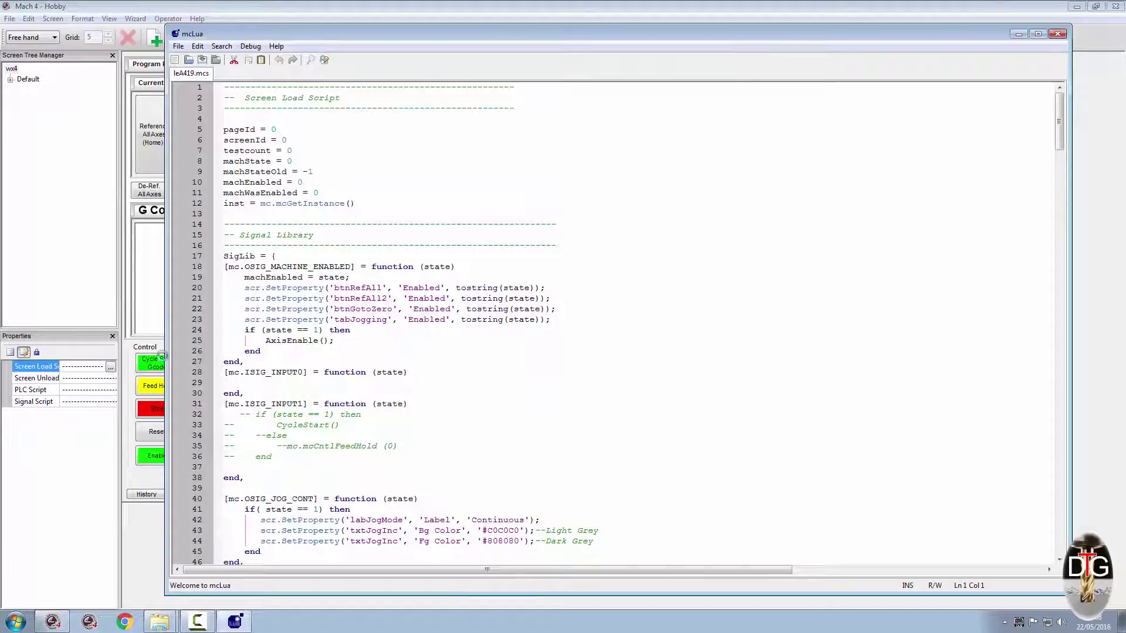
Step: Append hReg = mc.mcRegGetHandle(inst, "unPlugin/GuiCommand") and mc.mcRegSendCommand(hReg, "PLUGIN_DELETE"); as two lines at the script's end, and save it
drag(1060, 100, 1059, 551)
click(236, 553)
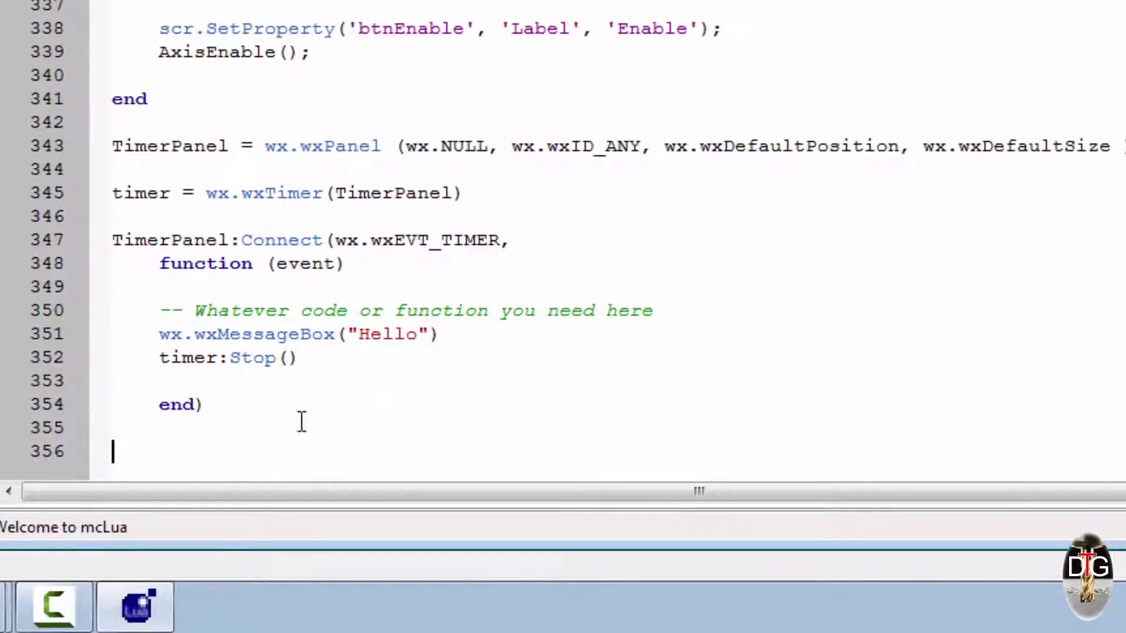
text(hReg = mc.mcRegGetHandle(inst, "unPlugin/GuiCommand") mc.mcRegSendCommand(hReg, "PLUGIN_DELETE");)
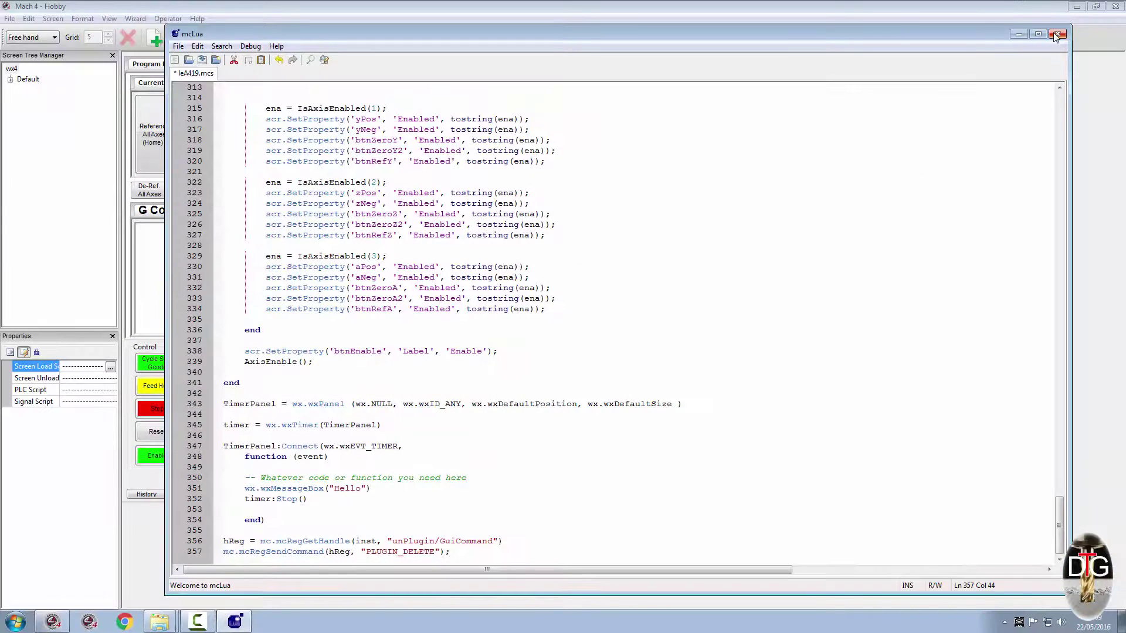
click(1055, 37)
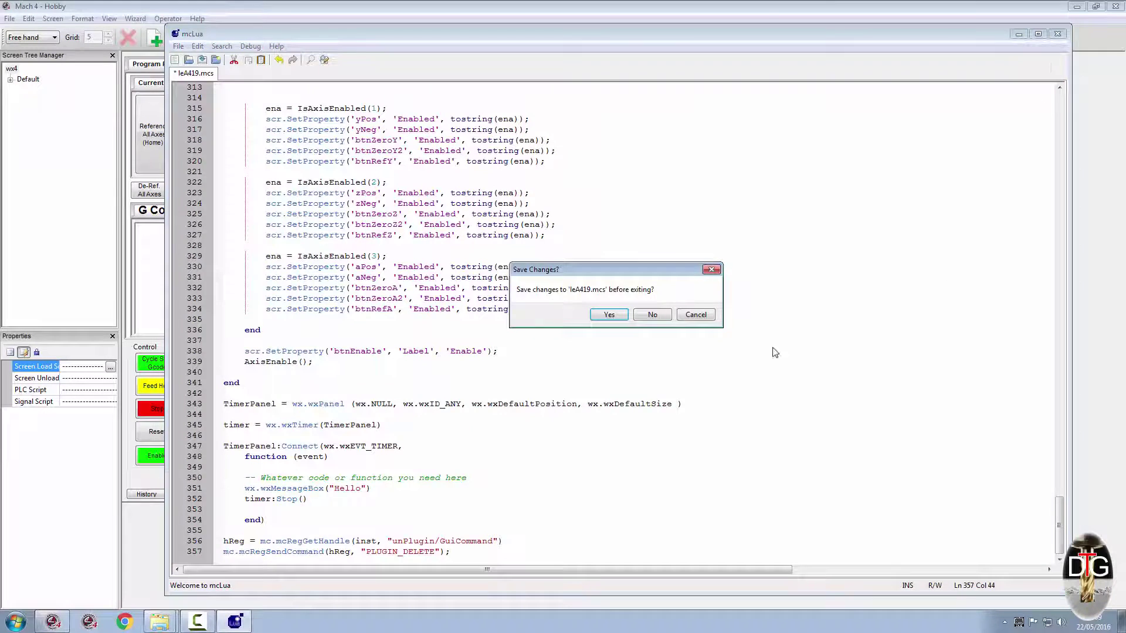
click(615, 317)
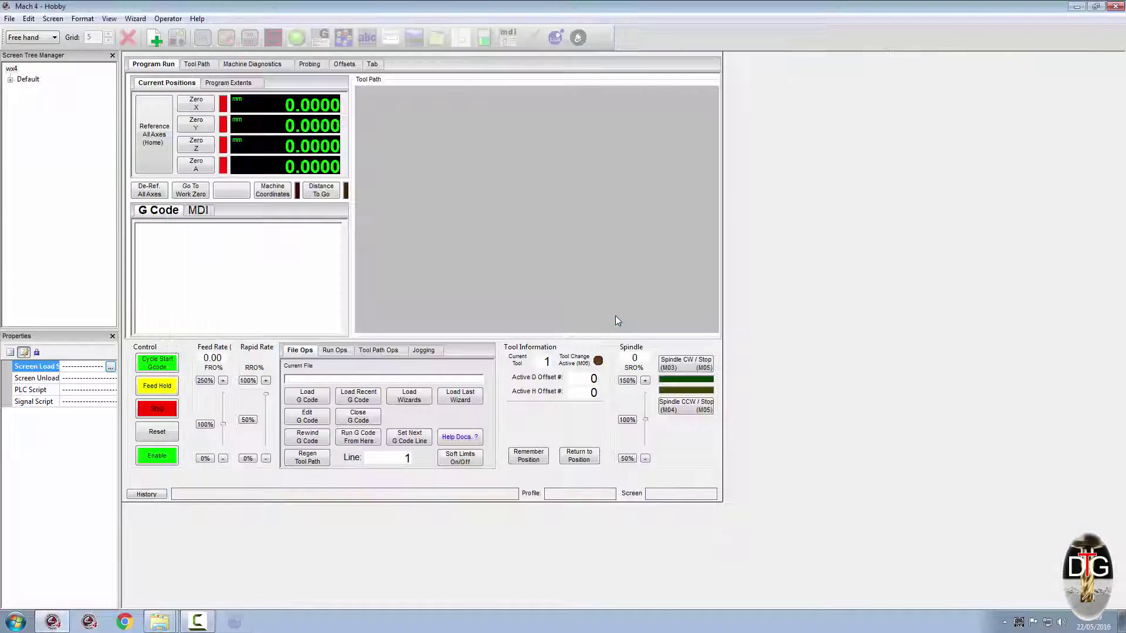
Step: Leave screen editing and save the modified wx4 screen
click(167, 19)
click(187, 88)
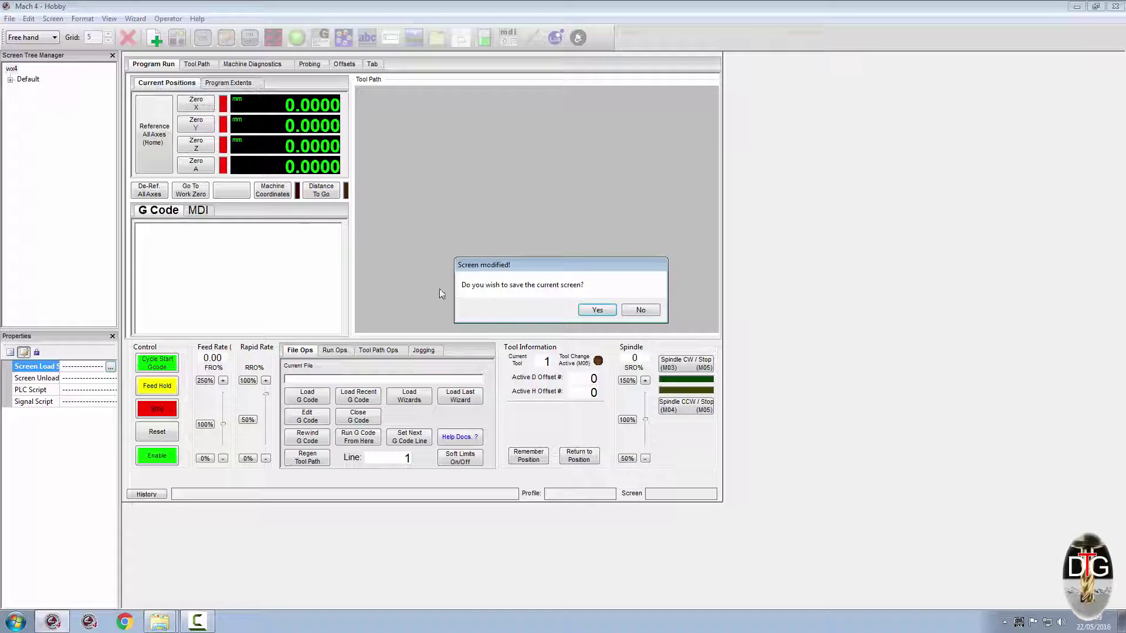
click(596, 311)
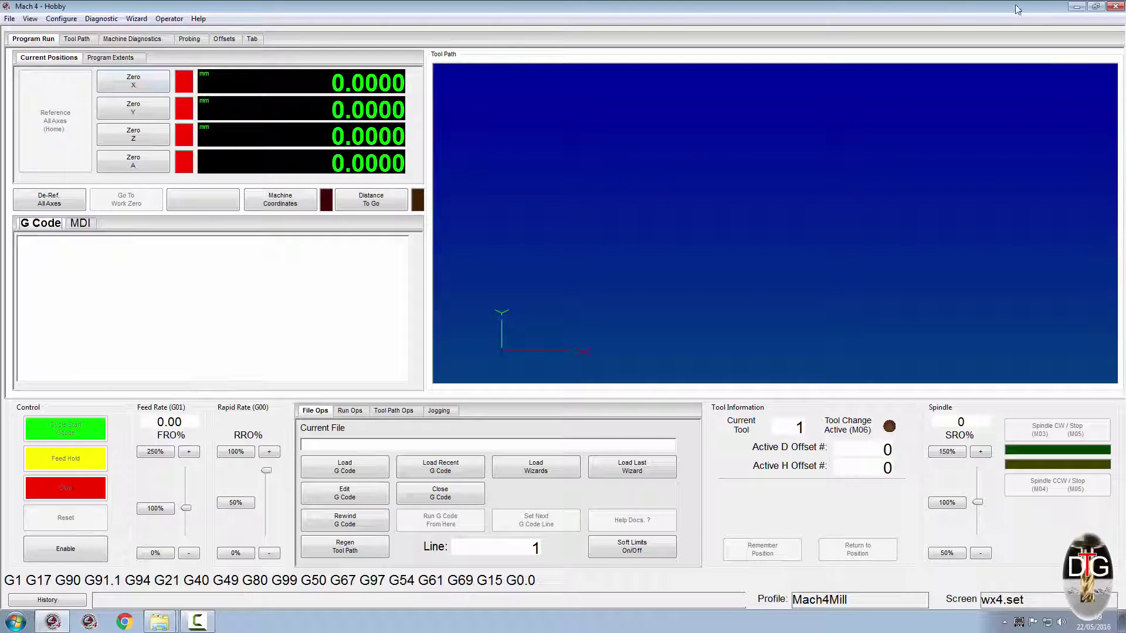
Step: Close Mach4 and restart it with the Mach4Mill profile
click(1115, 5)
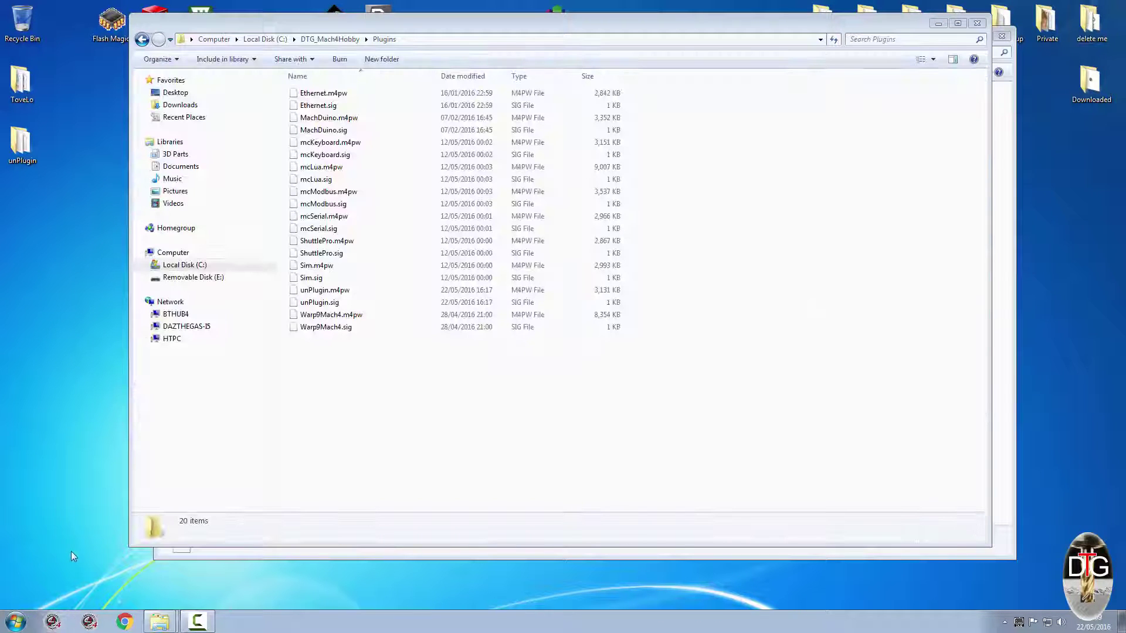
click(53, 623)
click(540, 279)
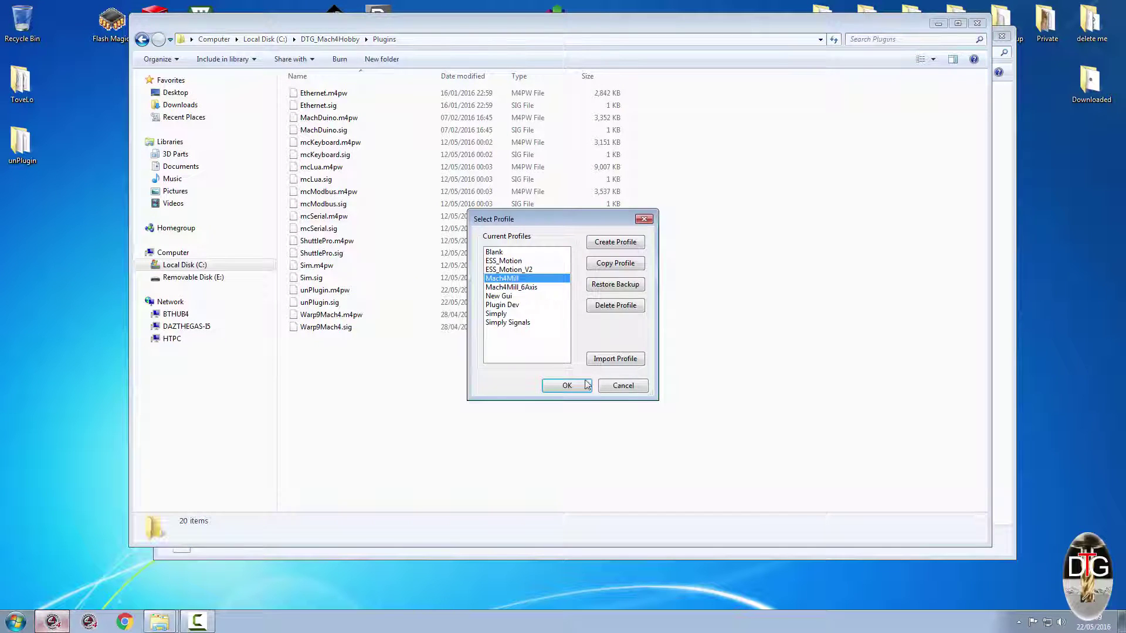
click(575, 386)
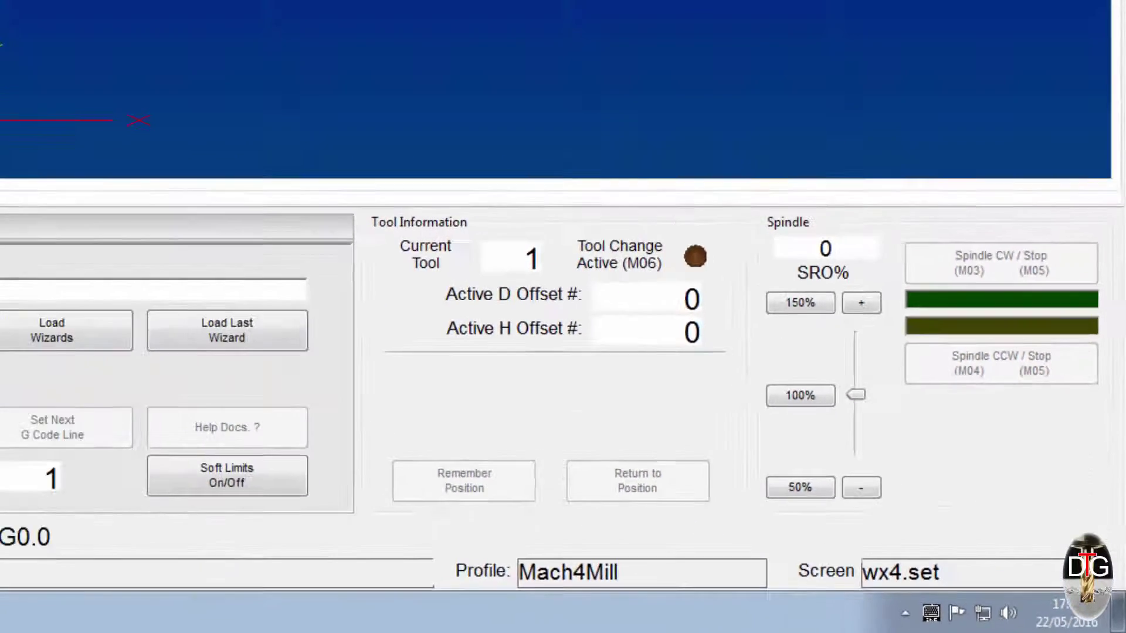
Step: Open the unPlugin configuration and mark Keyboard Inputs, Modbus, Serial and ShuttlePro for unloading
click(61, 19)
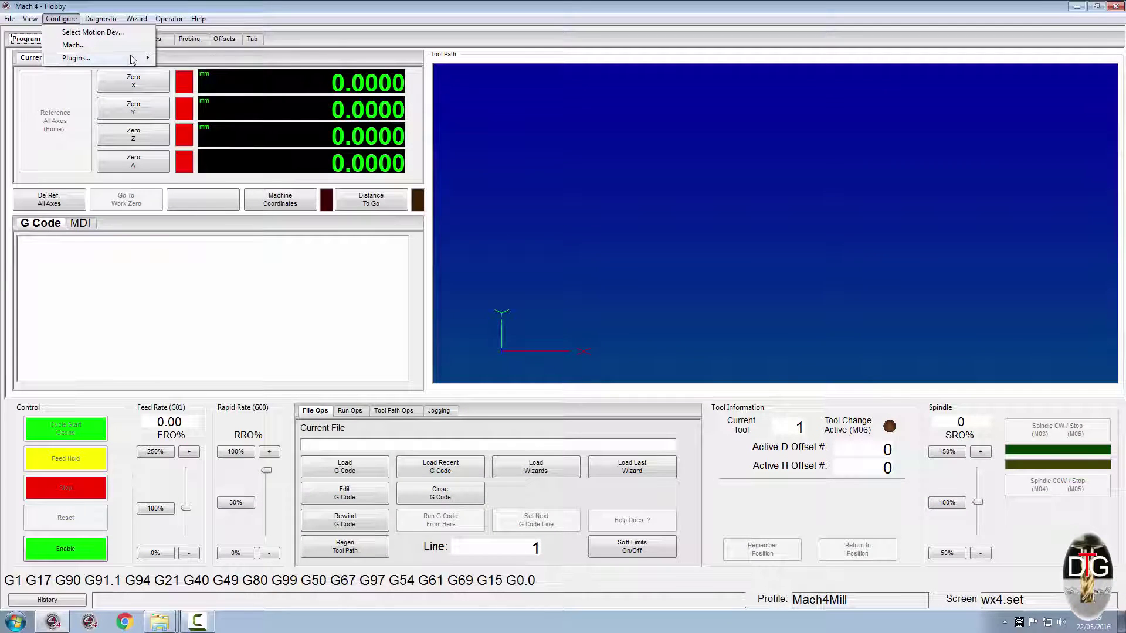
mouse_move(132, 59)
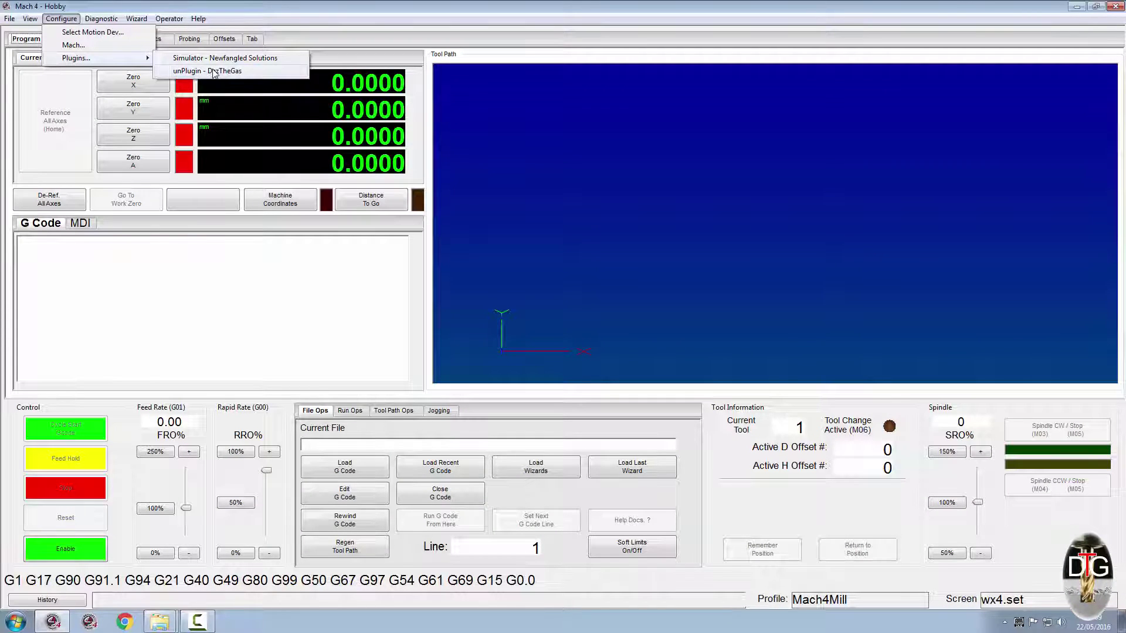
click(212, 71)
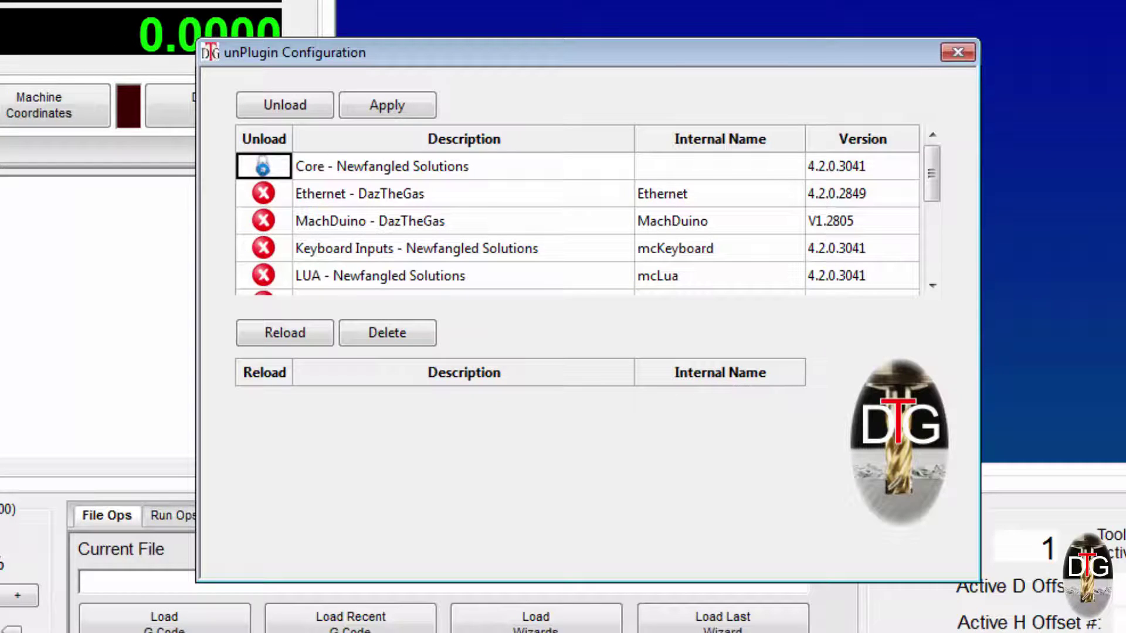
click(264, 249)
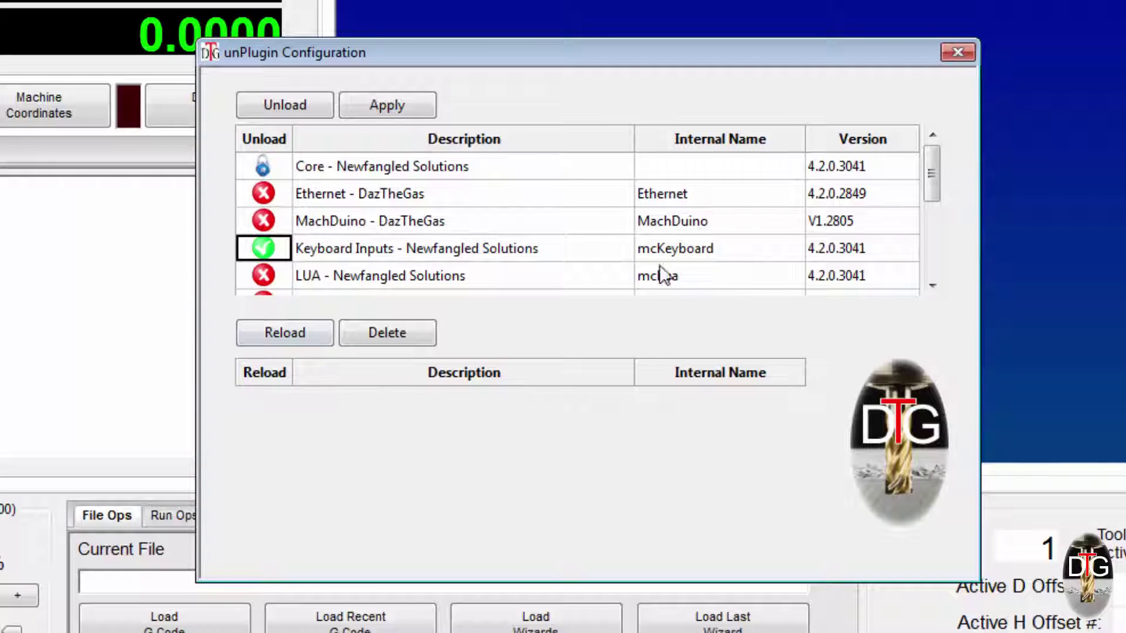
click(932, 285)
click(933, 285)
click(933, 285)
click(932, 285)
click(263, 217)
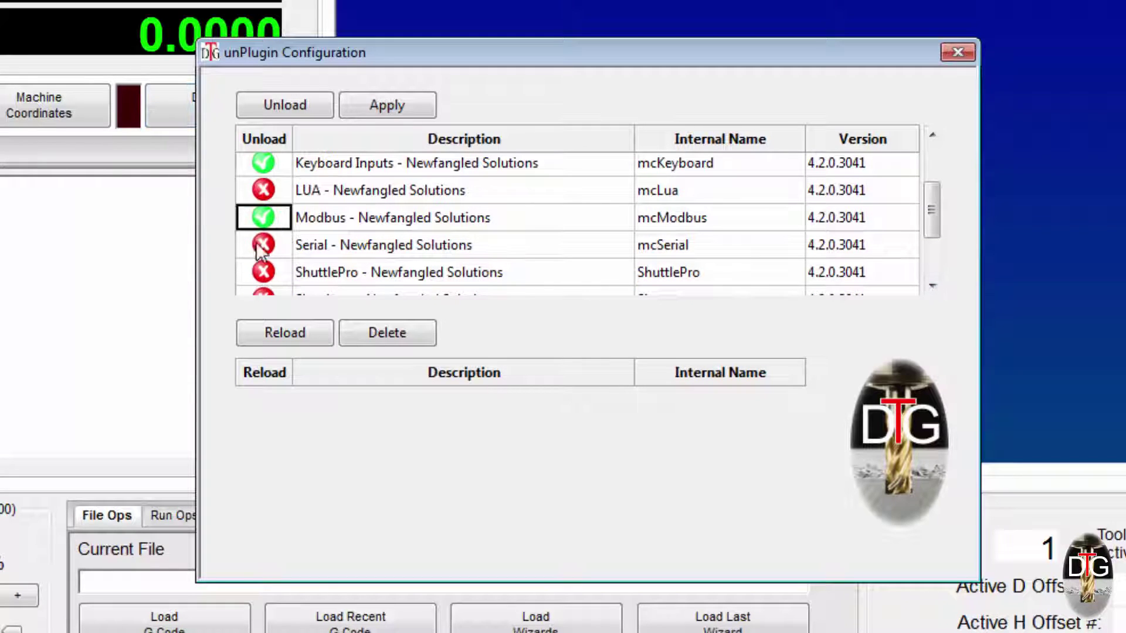
click(262, 247)
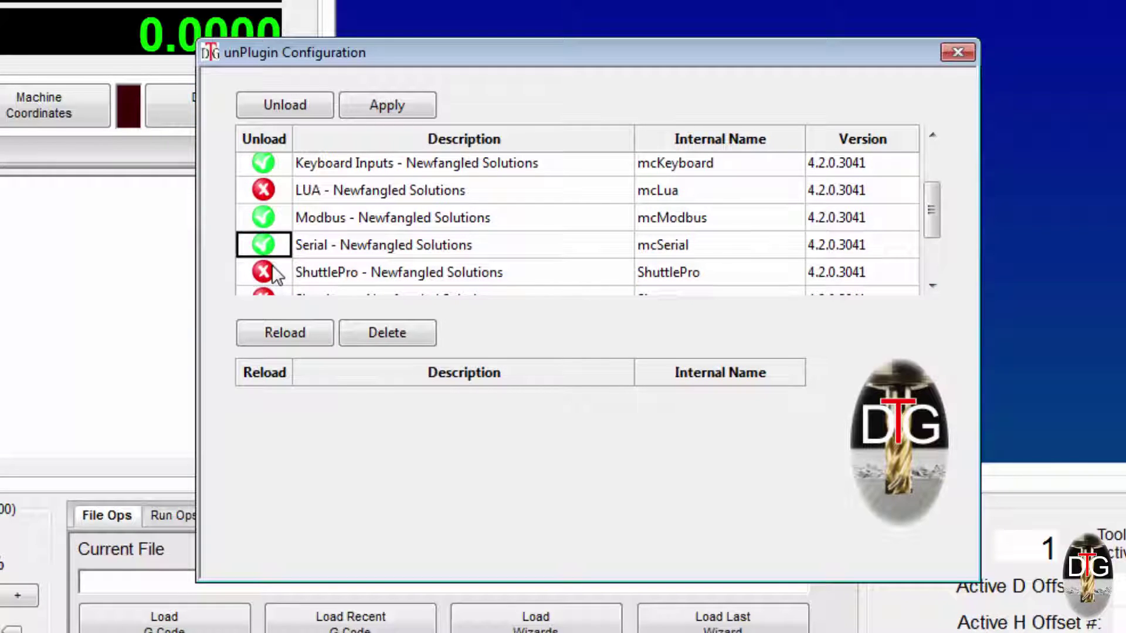
click(273, 269)
Step: Review the full plugin list and apply the unload selection to the marked plugins
drag(931, 208, 925, 239)
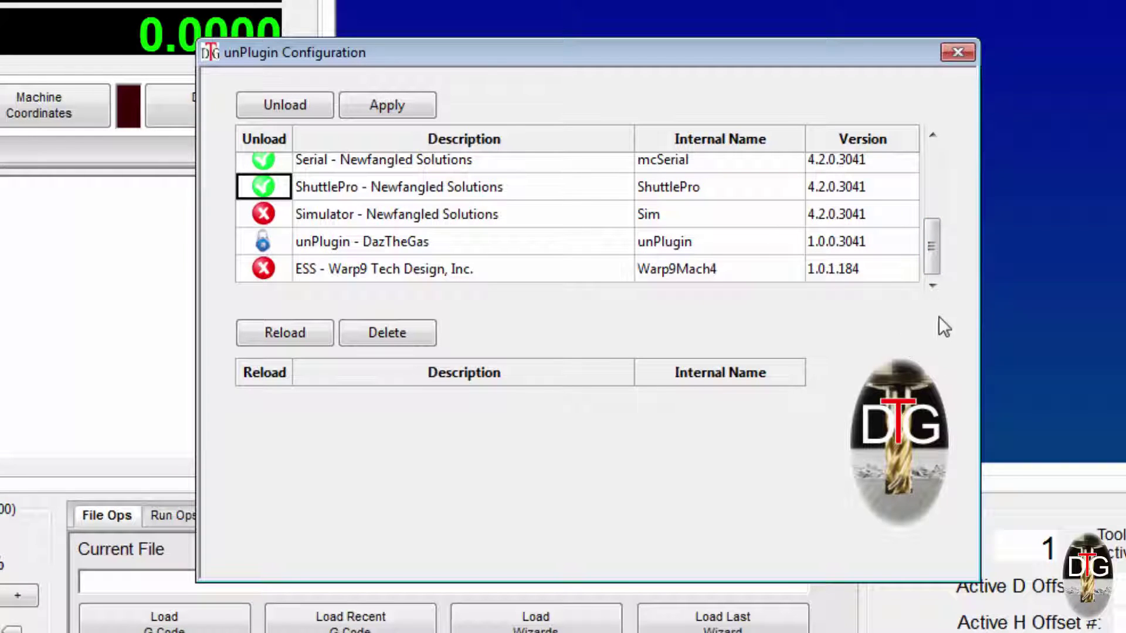
drag(931, 253, 924, 168)
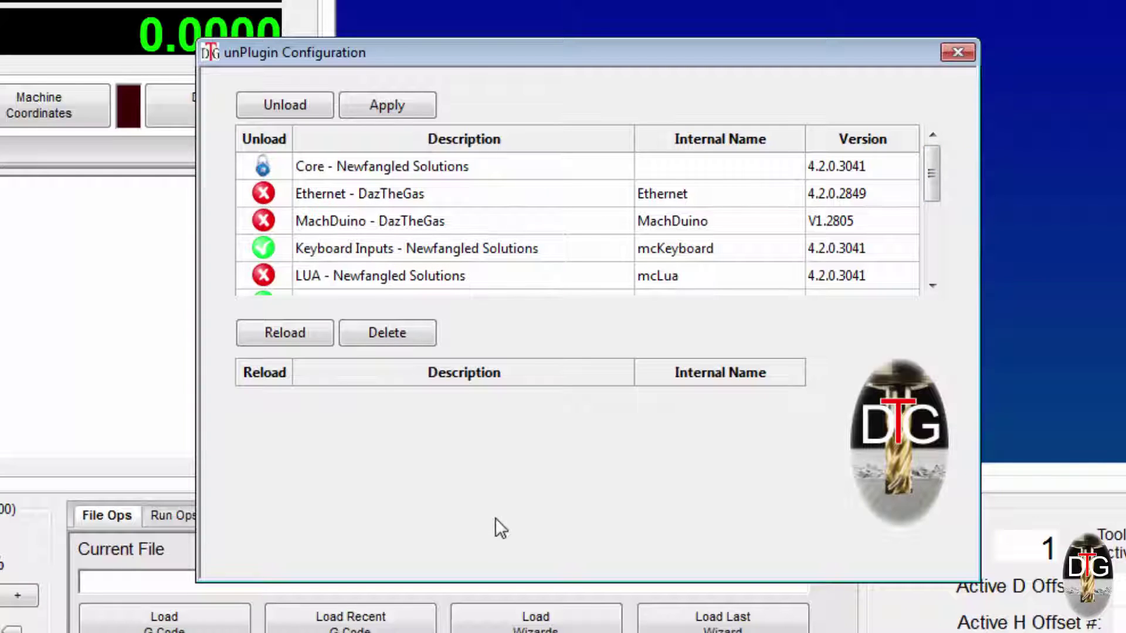
mouse_move(930, 164)
mouse_down()
mouse_move(933, 256)
mouse_move(929, 160)
mouse_up()
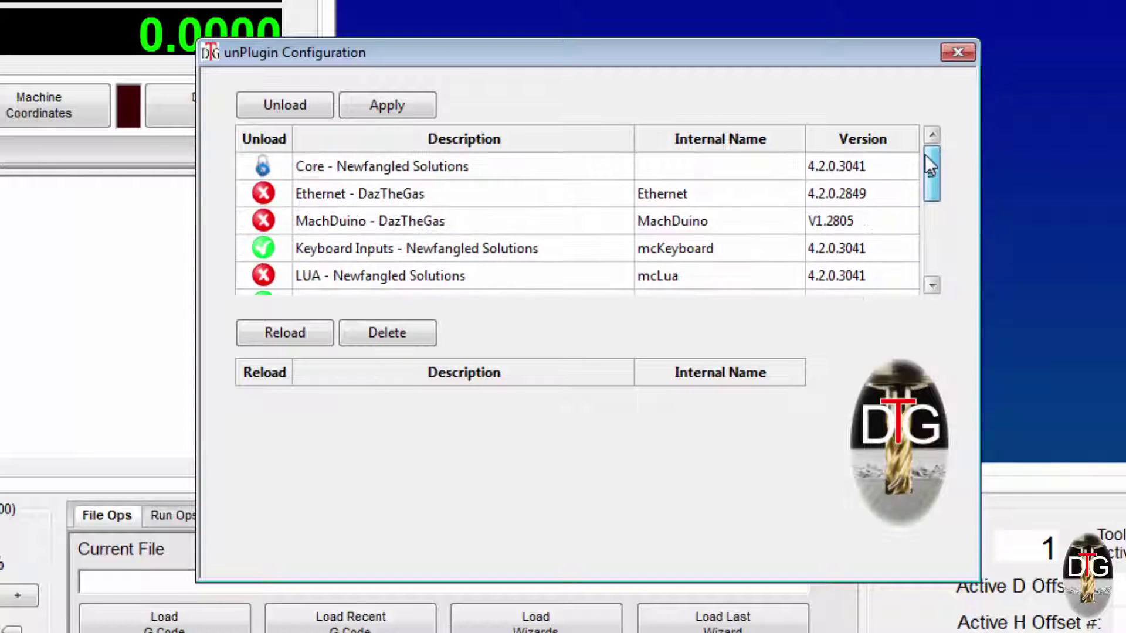
click(376, 104)
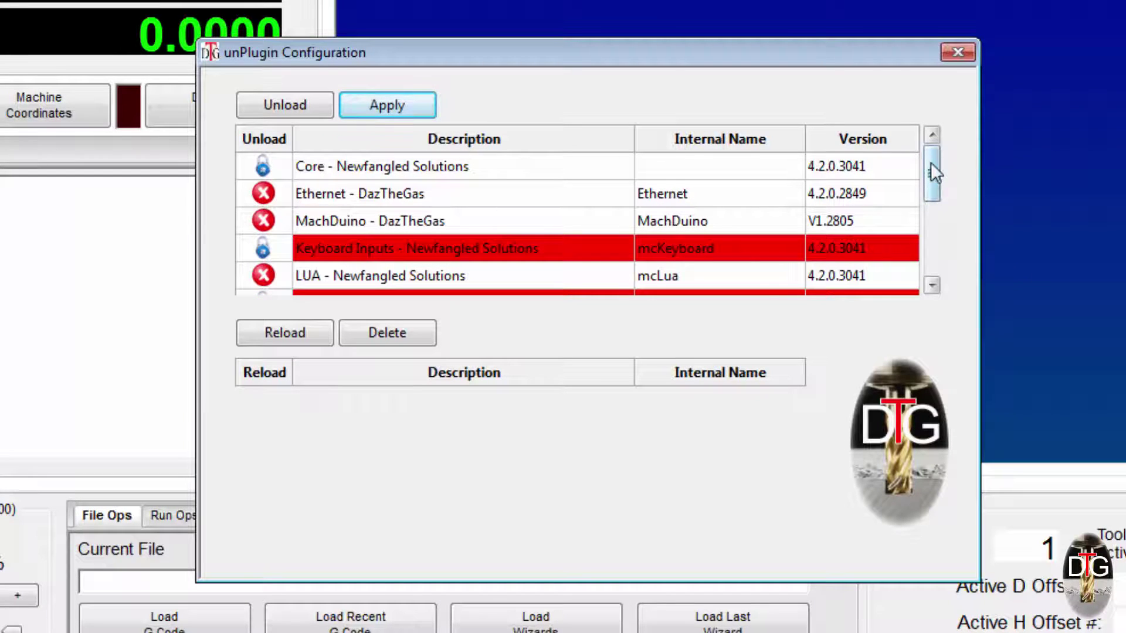
mouse_move(931, 164)
mouse_down()
mouse_move(951, 238)
mouse_move(936, 160)
mouse_move(936, 231)
mouse_move(936, 156)
mouse_up()
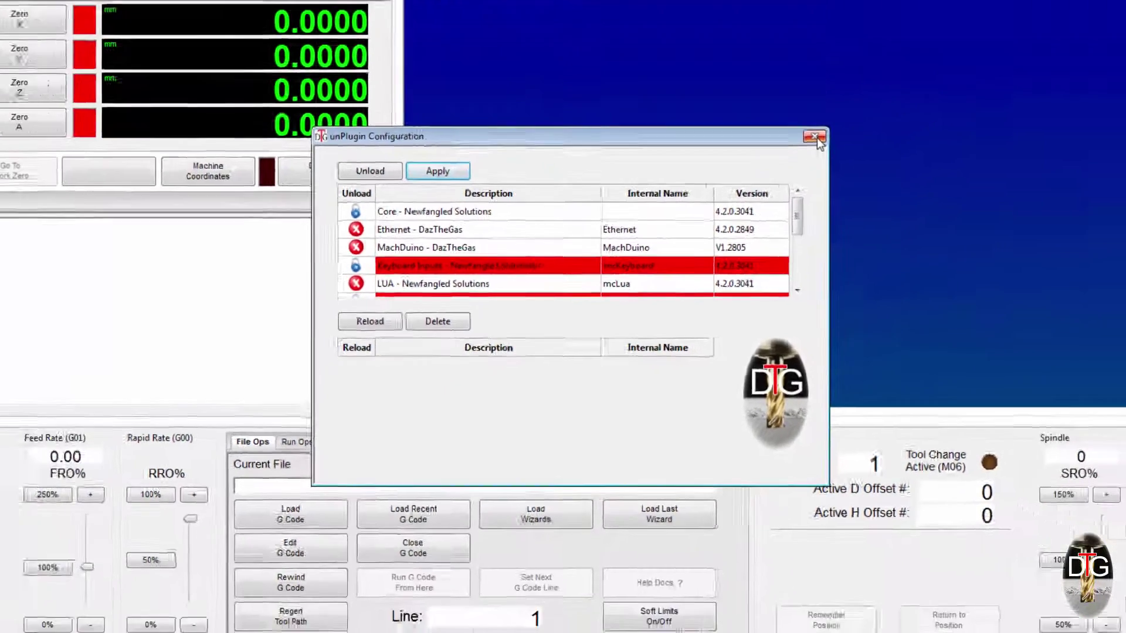
Step: Close the unPlugin configuration and restart Mach4 with the Mach4Mill profile
click(958, 52)
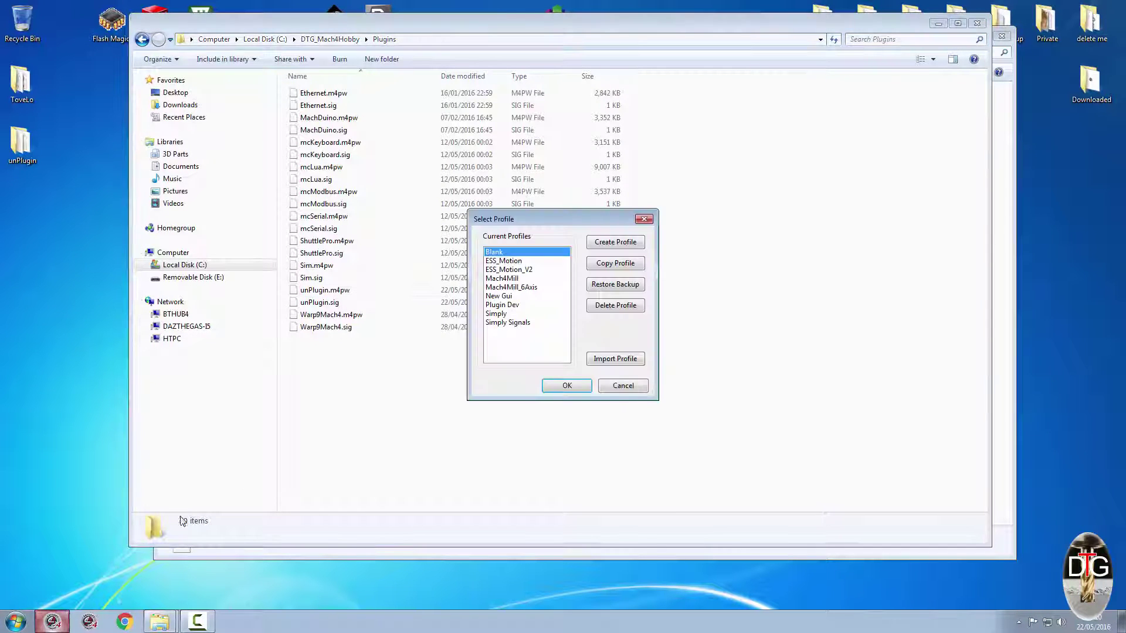
click(519, 278)
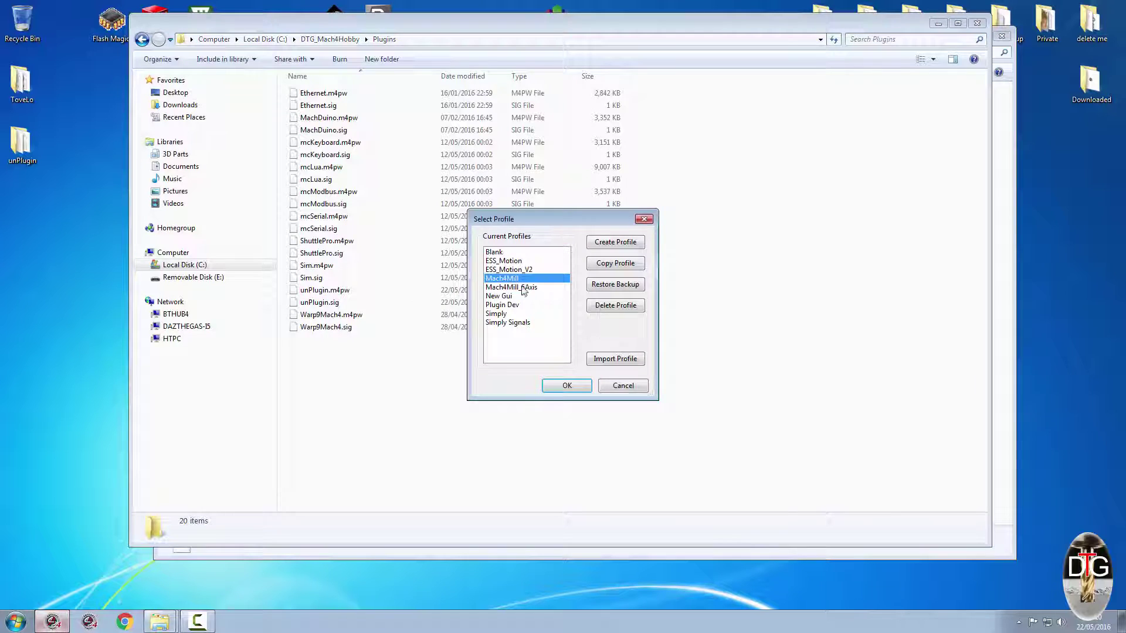
click(567, 386)
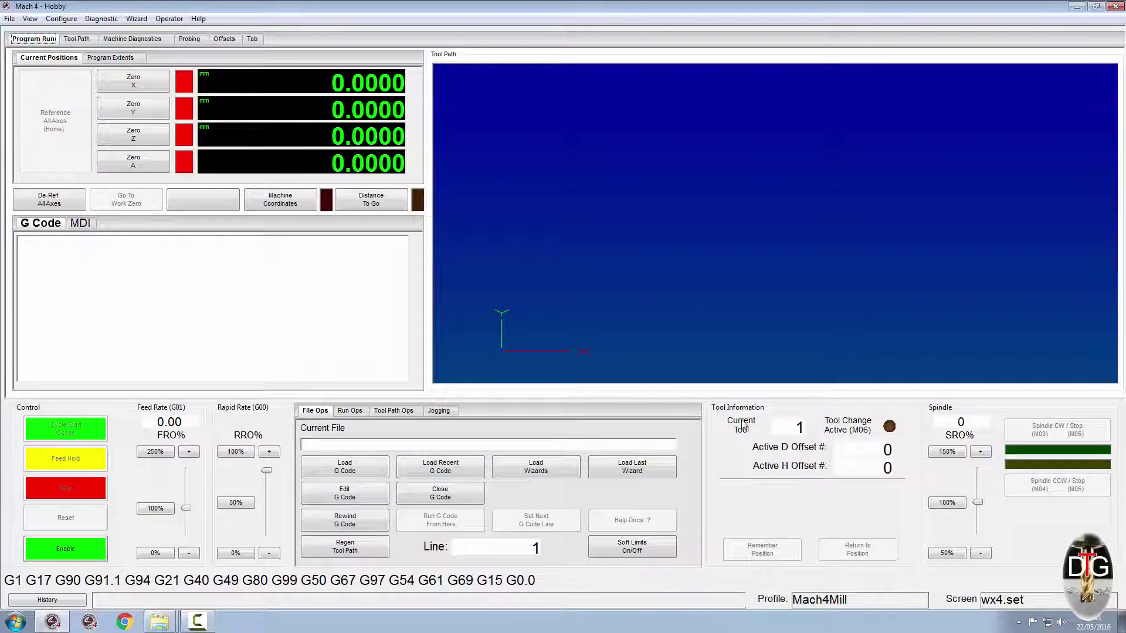
click(1018, 622)
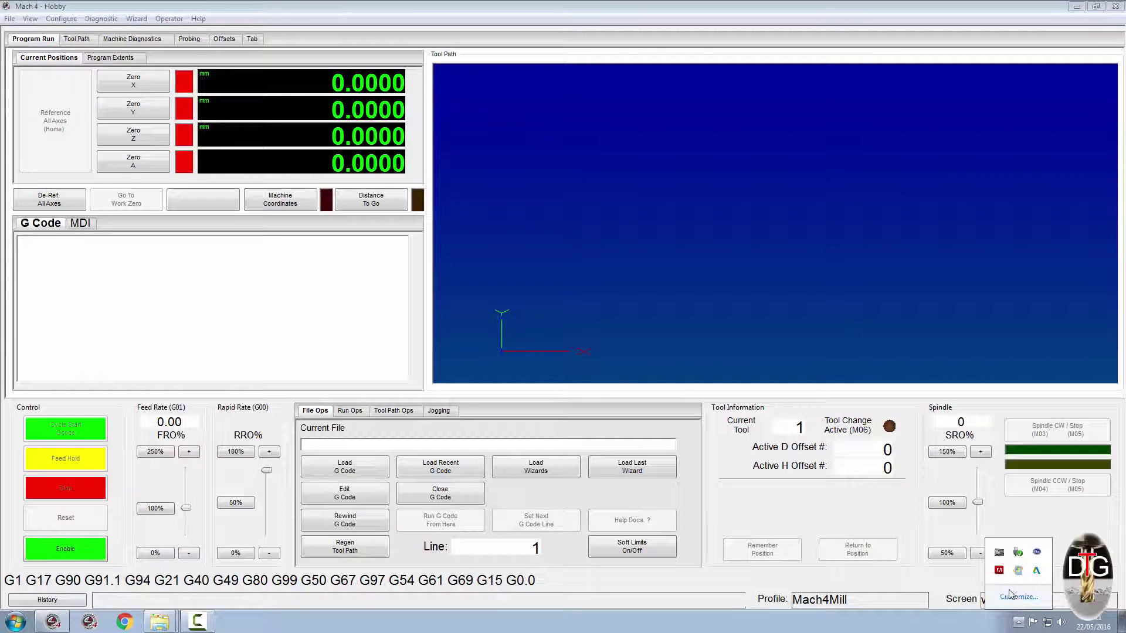
click(1019, 622)
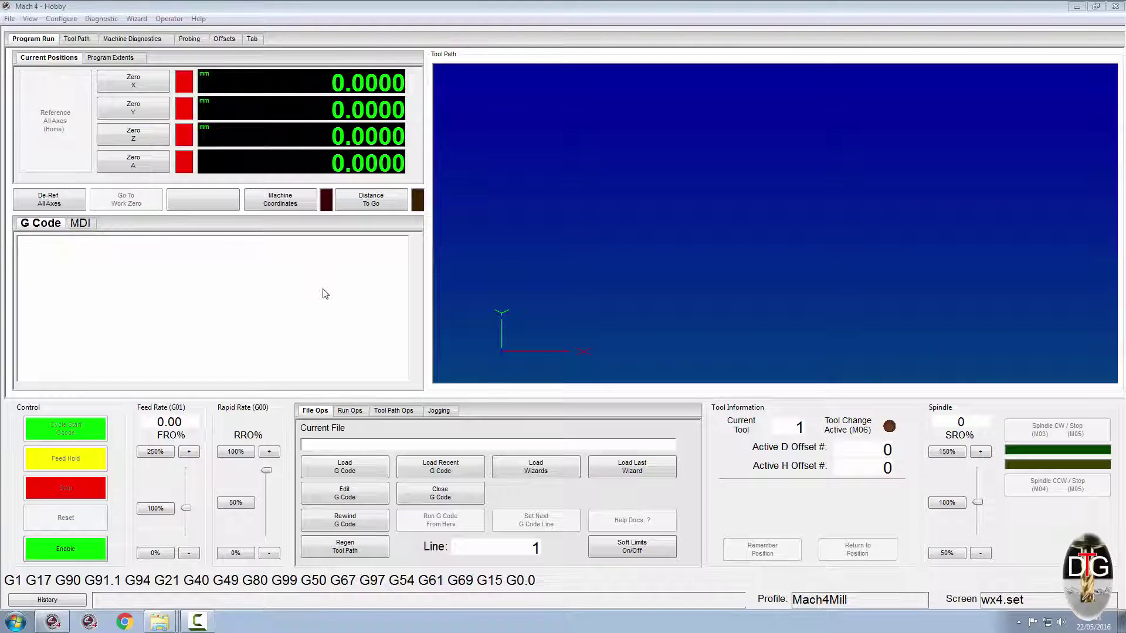
Step: Check which plugins are listed and enabled in the Mach configuration, and close it
click(71, 19)
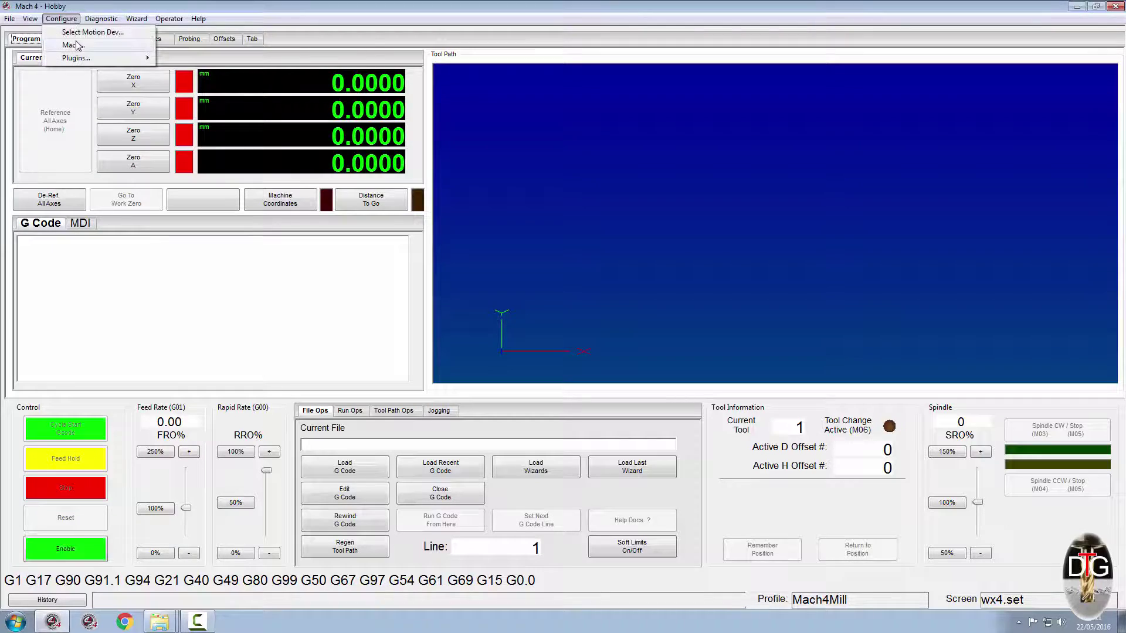
click(88, 45)
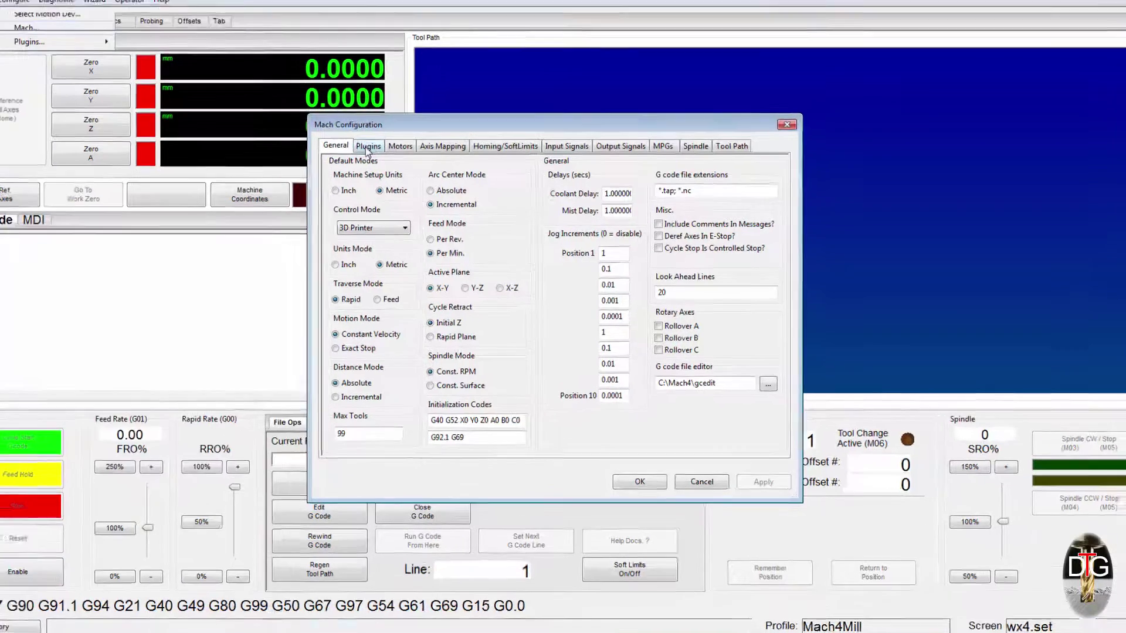
click(390, 154)
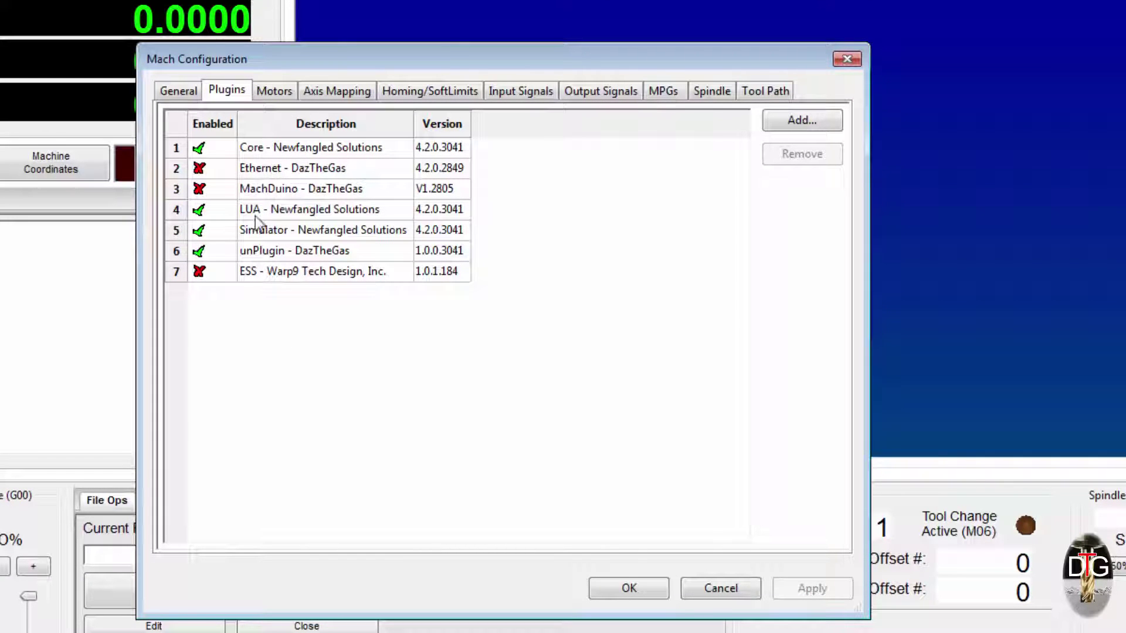
click(628, 589)
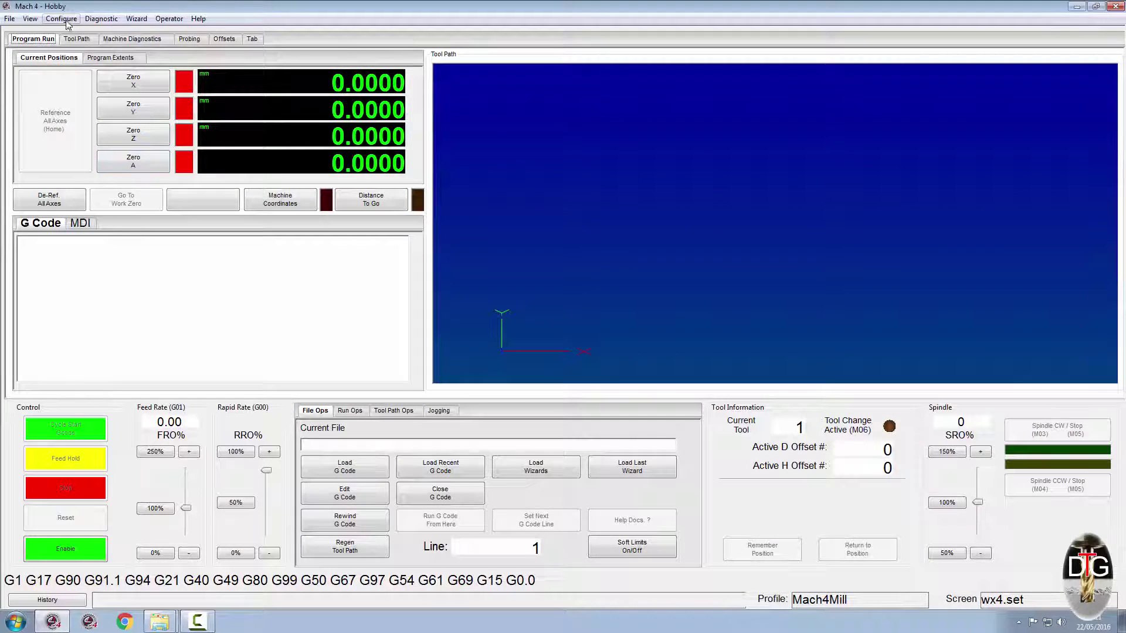
Step: Reopen the unPlugin configuration and unload the Ethernet plugin from the core
click(65, 19)
mouse_move(117, 58)
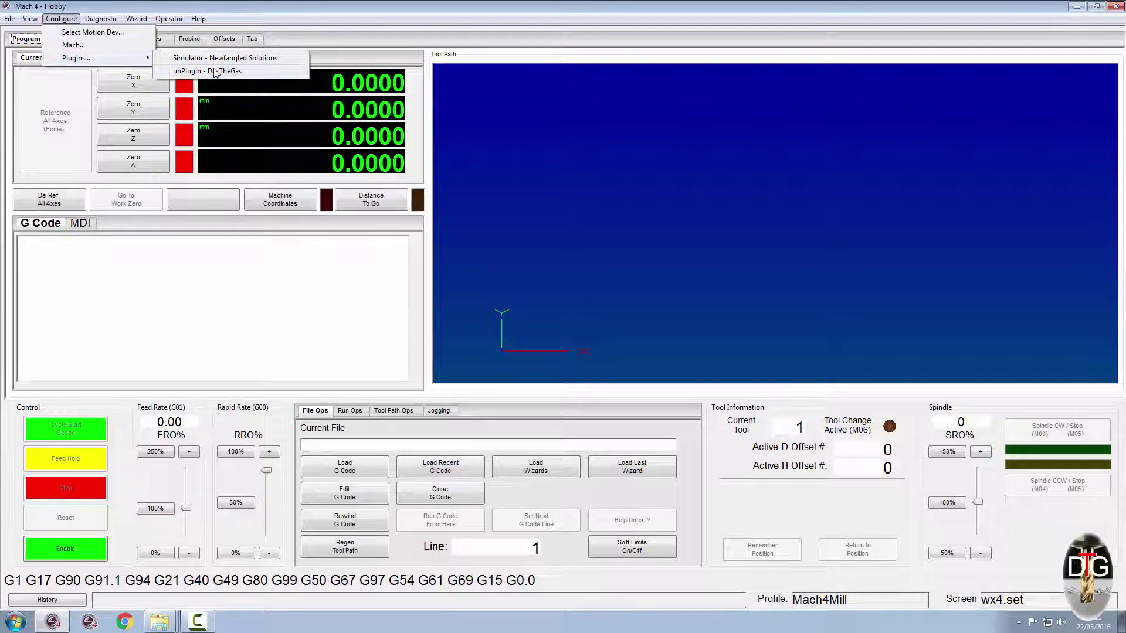
click(215, 71)
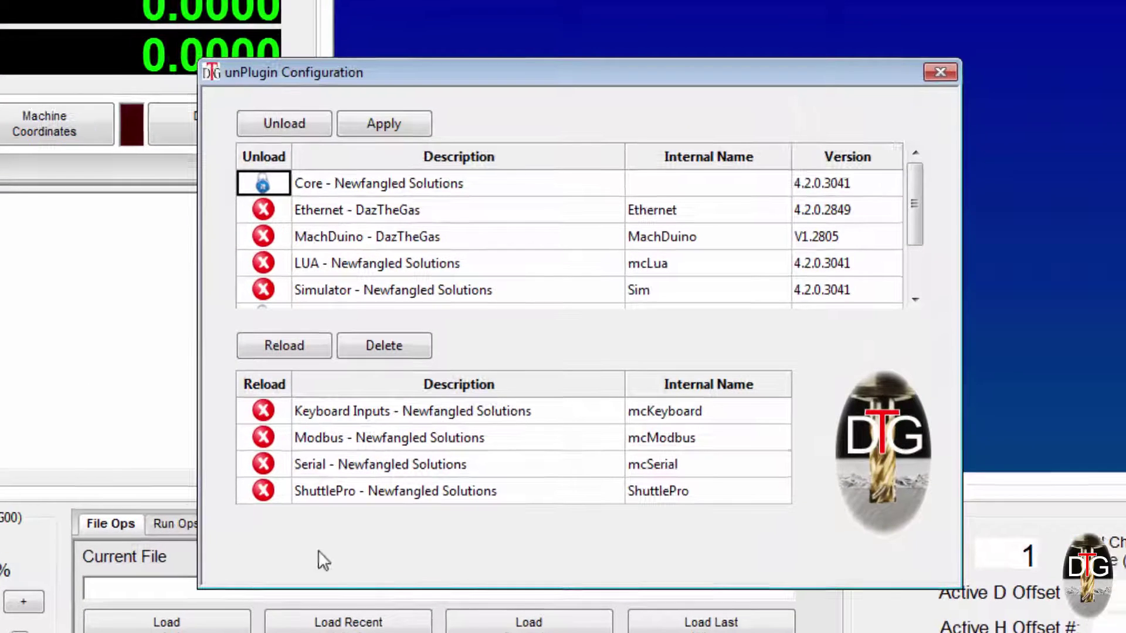
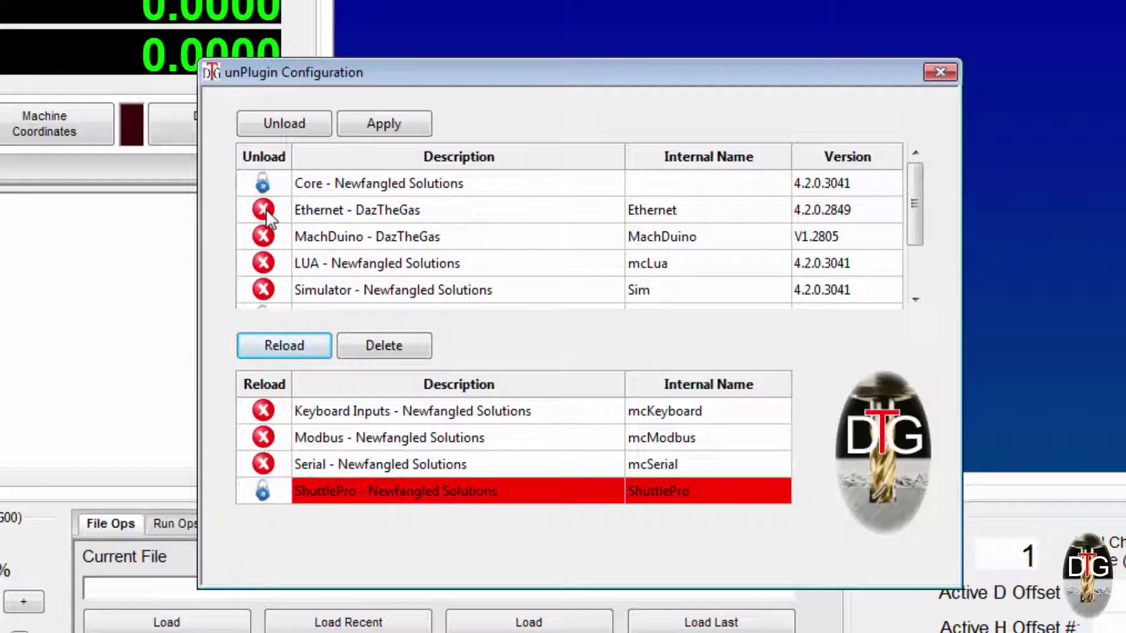
click(264, 210)
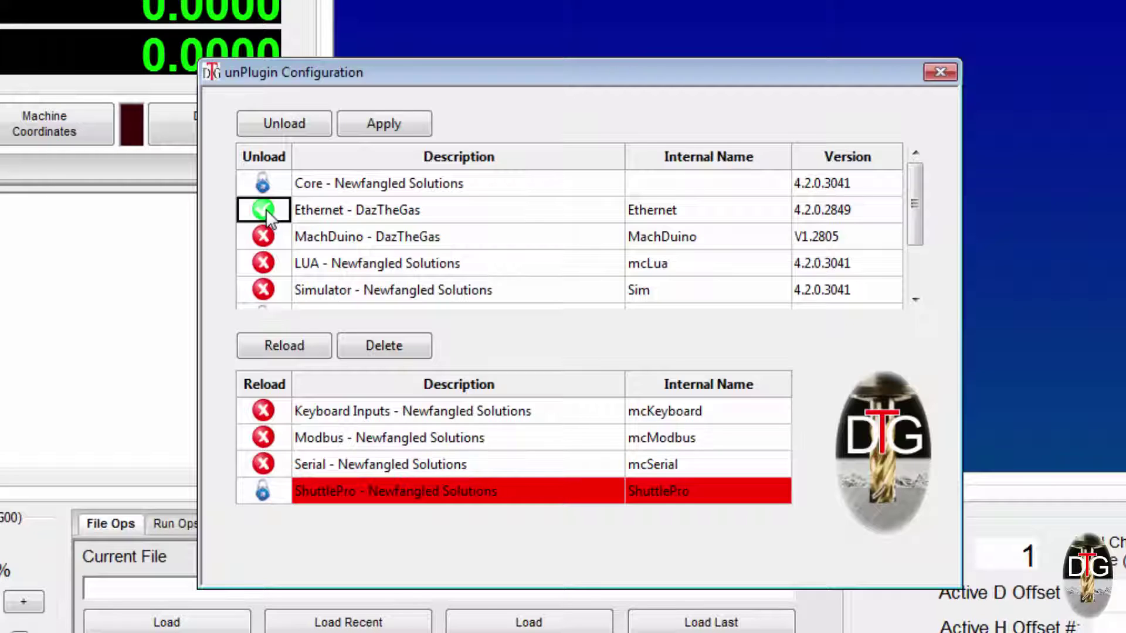
click(273, 131)
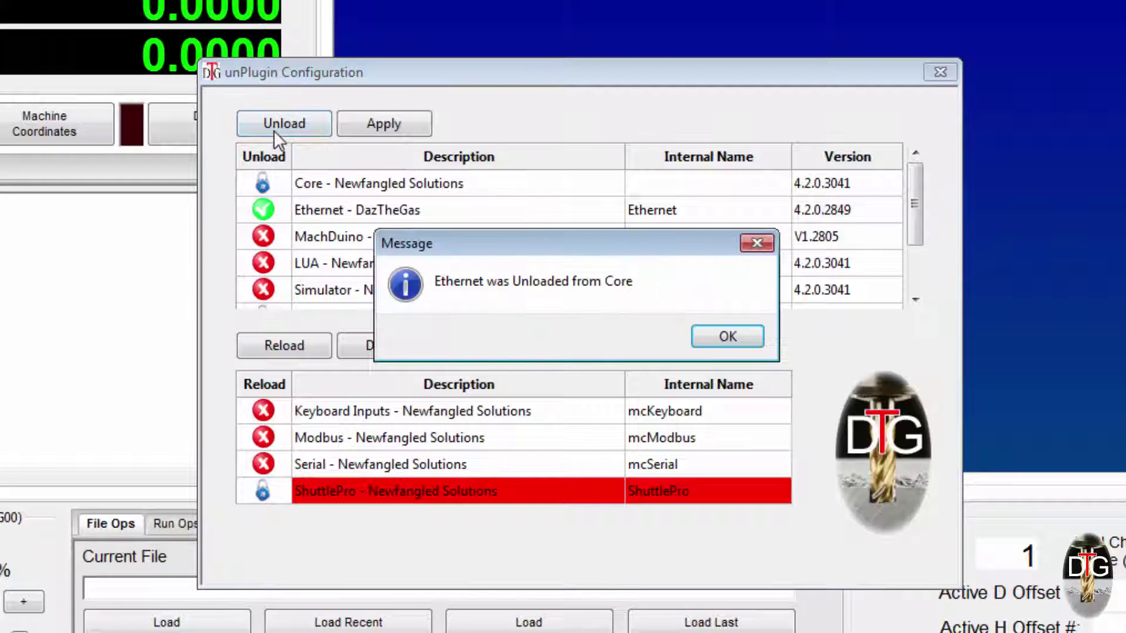
click(730, 336)
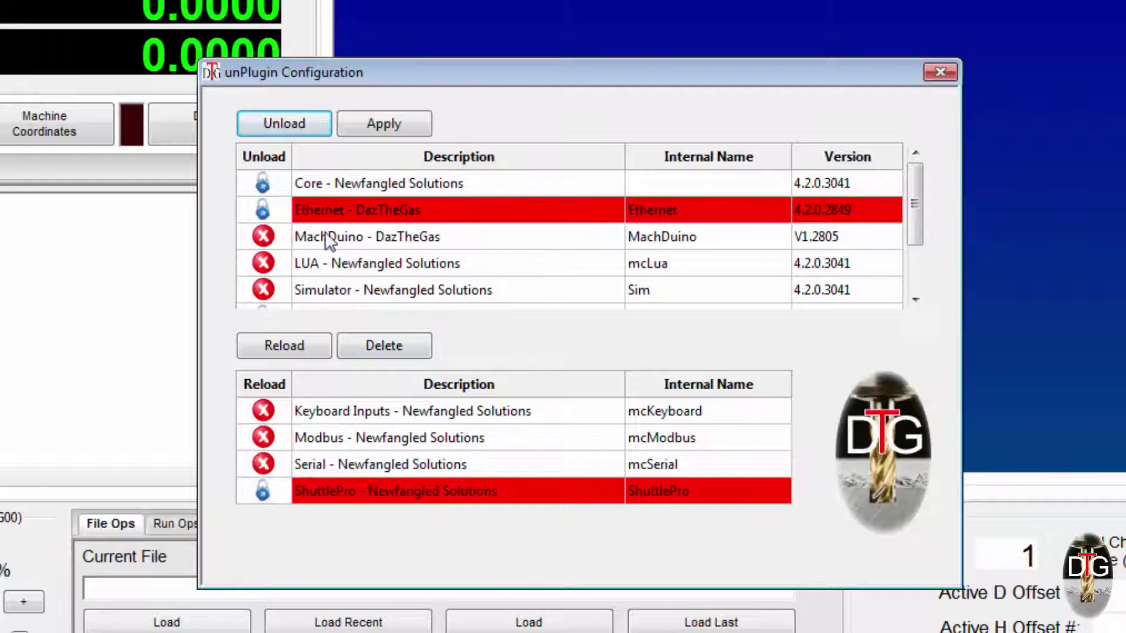
click(269, 209)
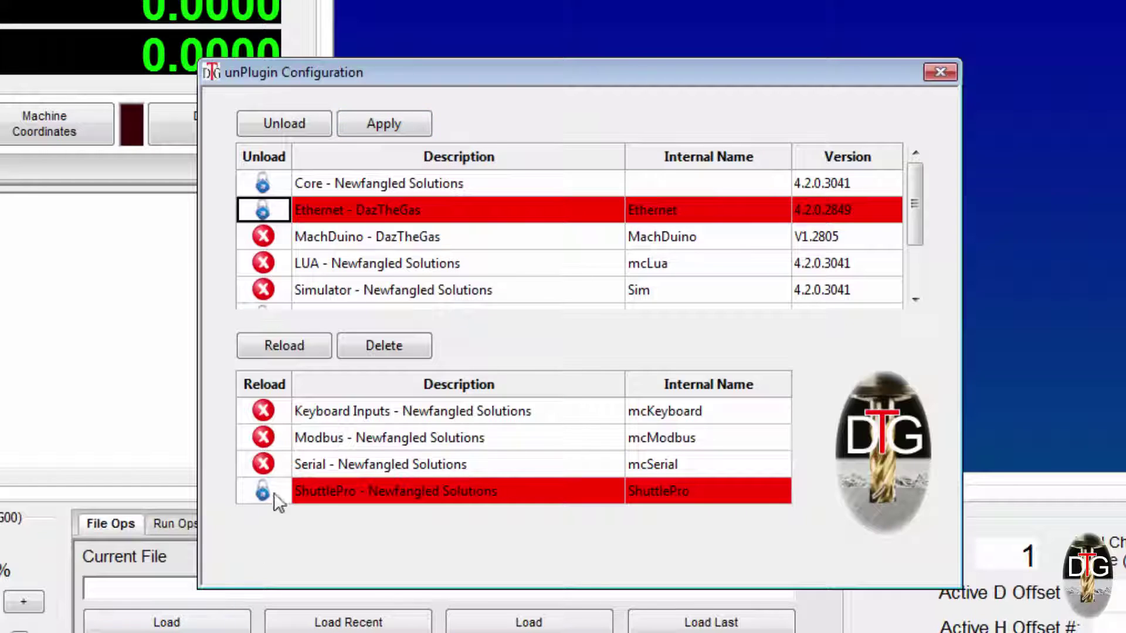
Step: Delete the unloaded Keyboard Inputs plugin from the plugins directory, with the configuration window placed beside the folder's file list
click(263, 413)
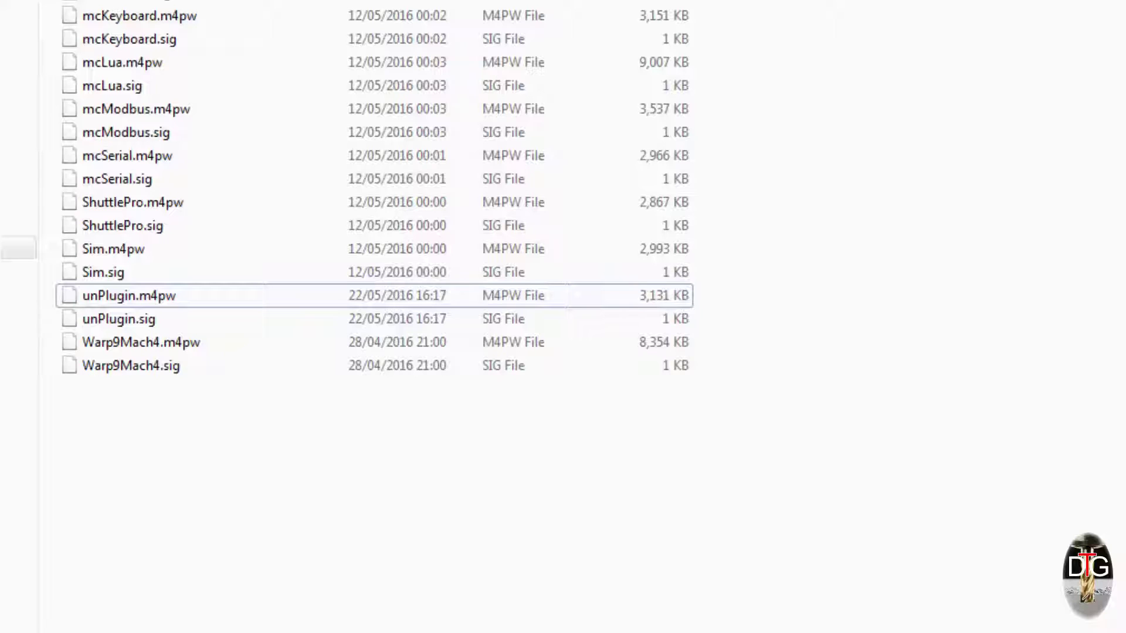
key(alt+Tab)
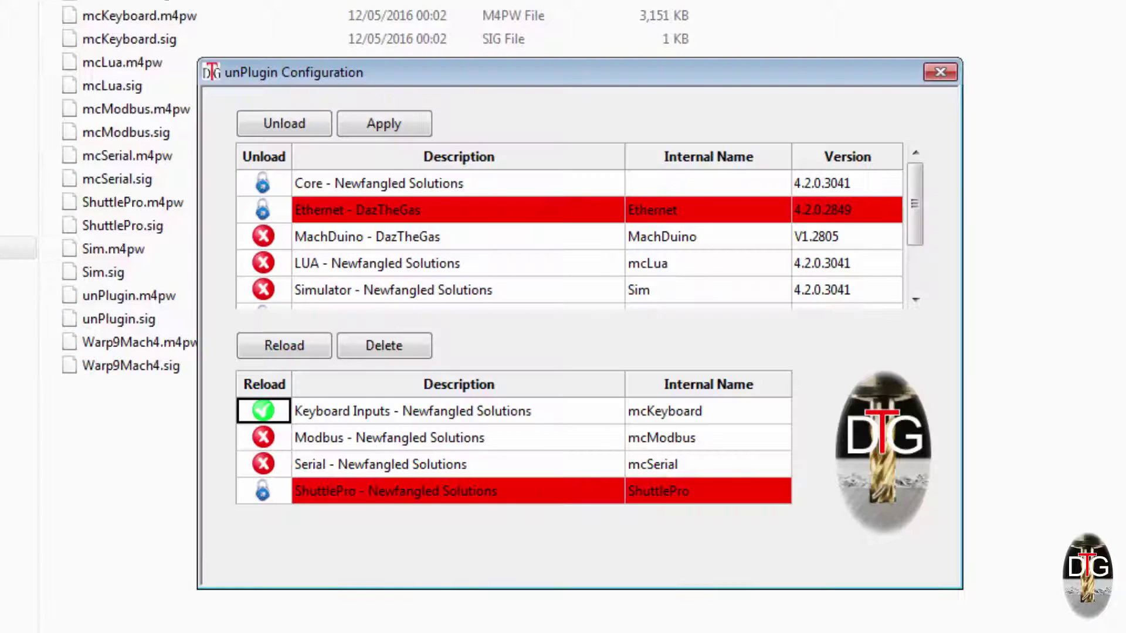
drag(347, 76, 633, 6)
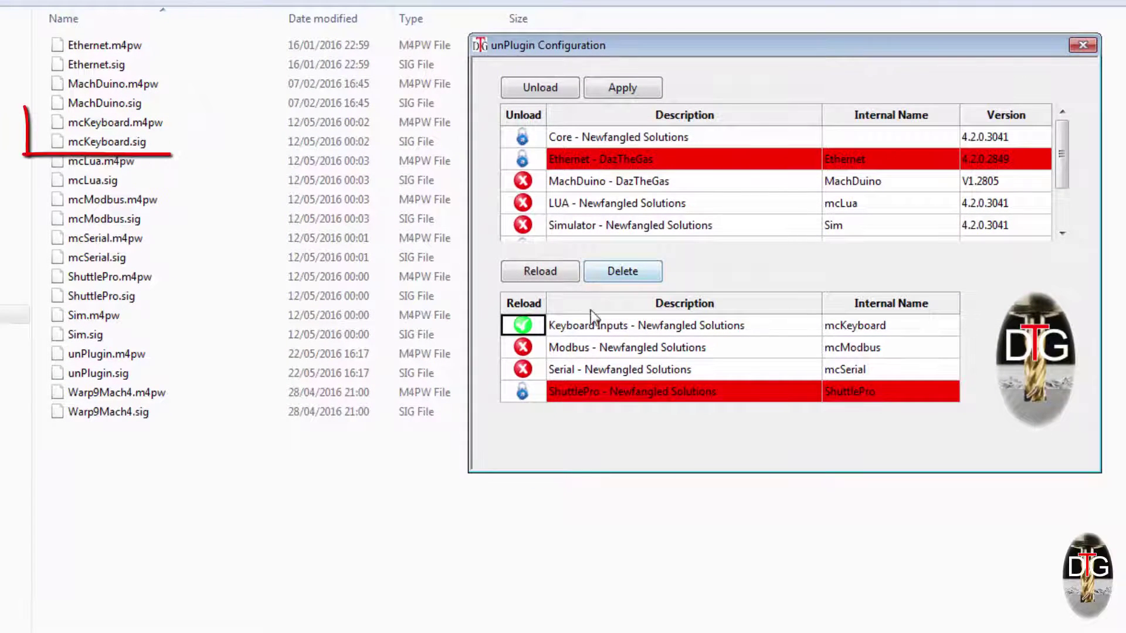
click(619, 271)
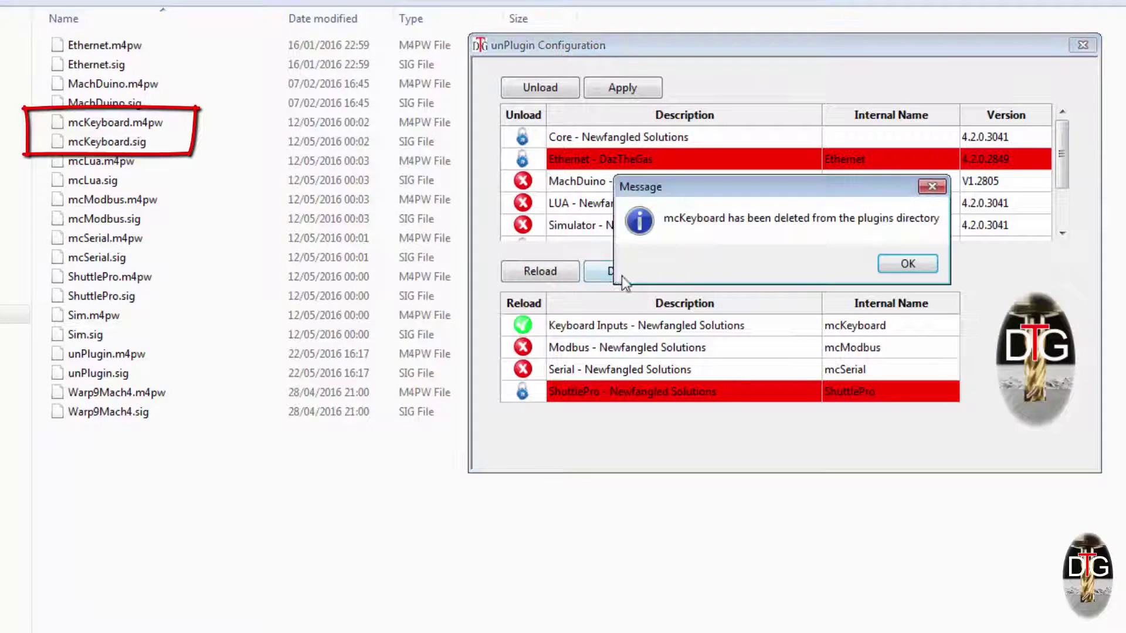
click(908, 265)
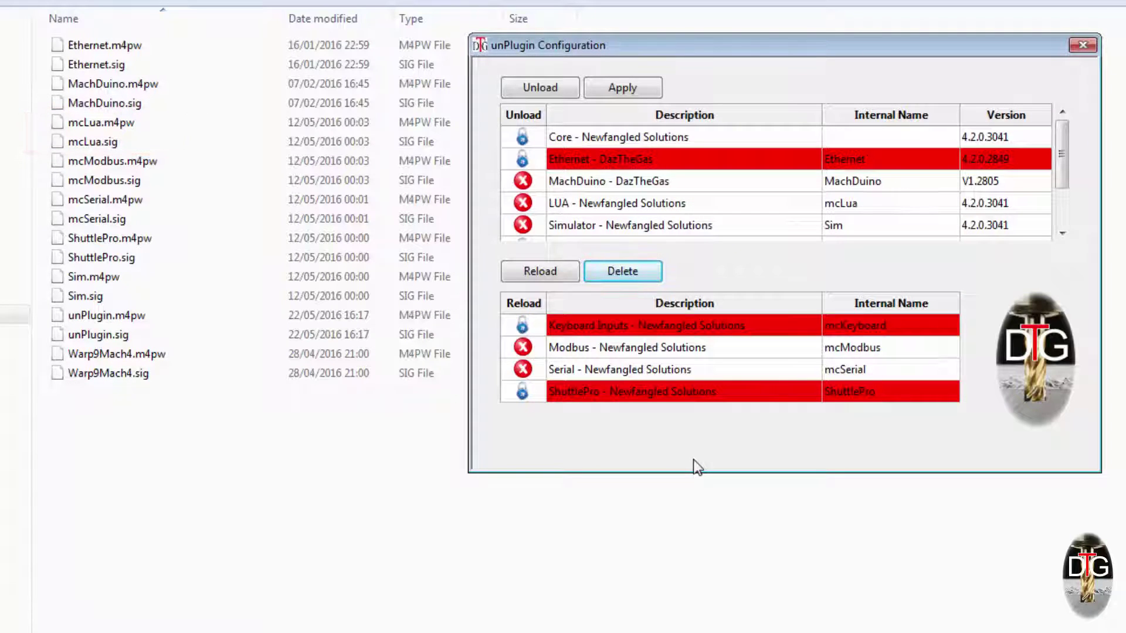
Step: Reload the unloaded Serial and Modbus plugins and close the unPlugin configuration
click(523, 369)
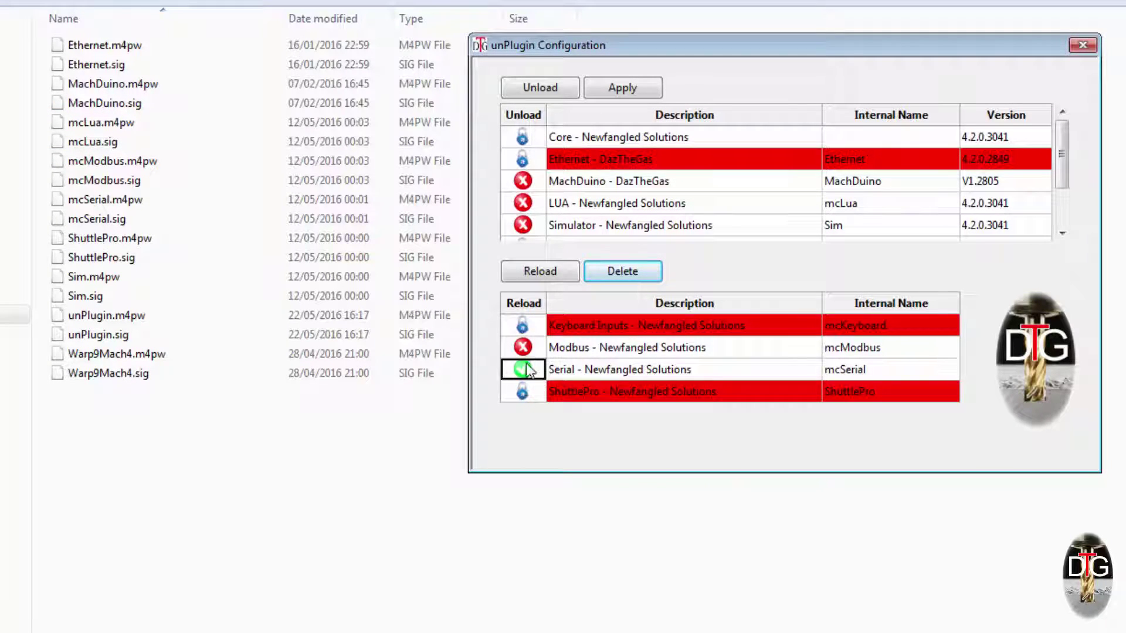
click(523, 348)
click(547, 271)
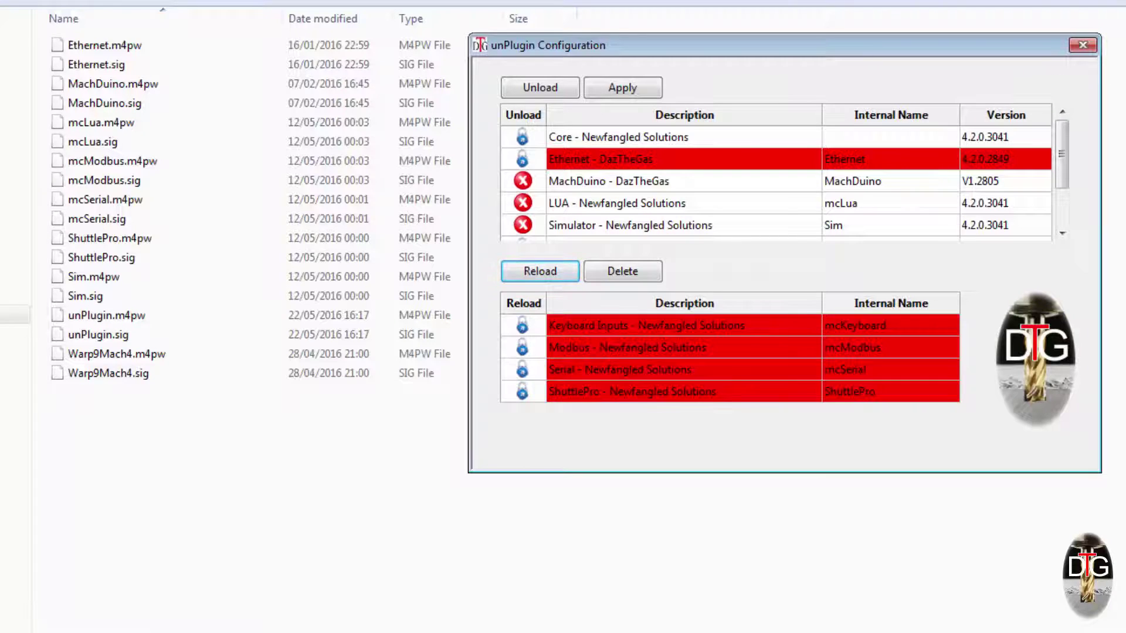
click(1083, 45)
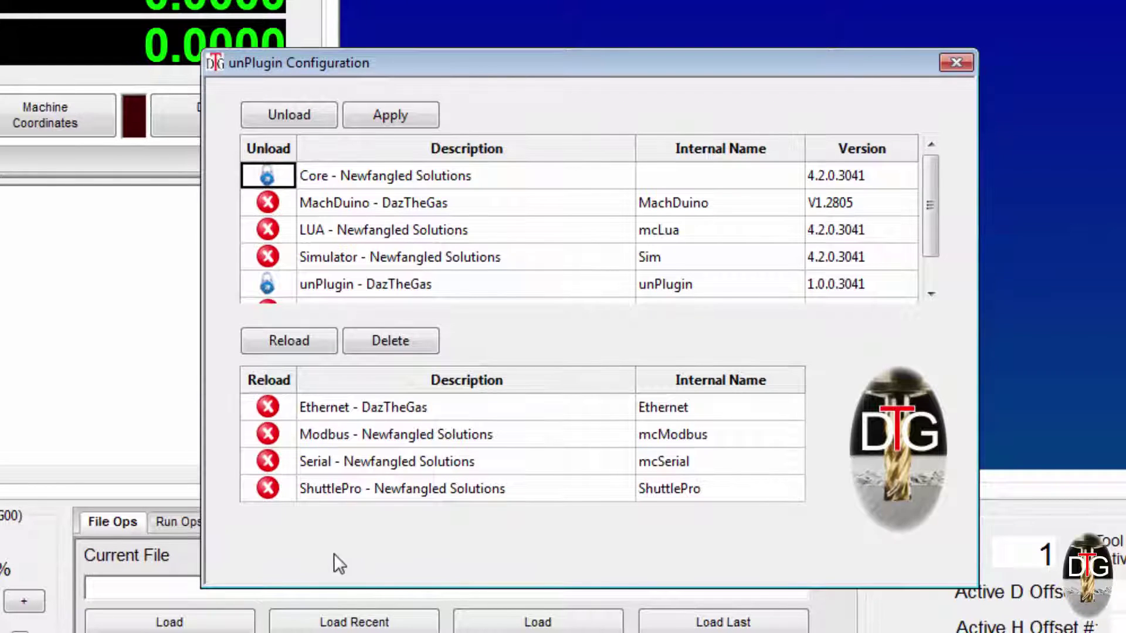
Step: Delete the unloaded Ethernet, Modbus, Serial and ShuttlePro plugins from the plugins directory and close the unPlugin configuration
click(258, 489)
click(271, 457)
click(265, 436)
click(264, 409)
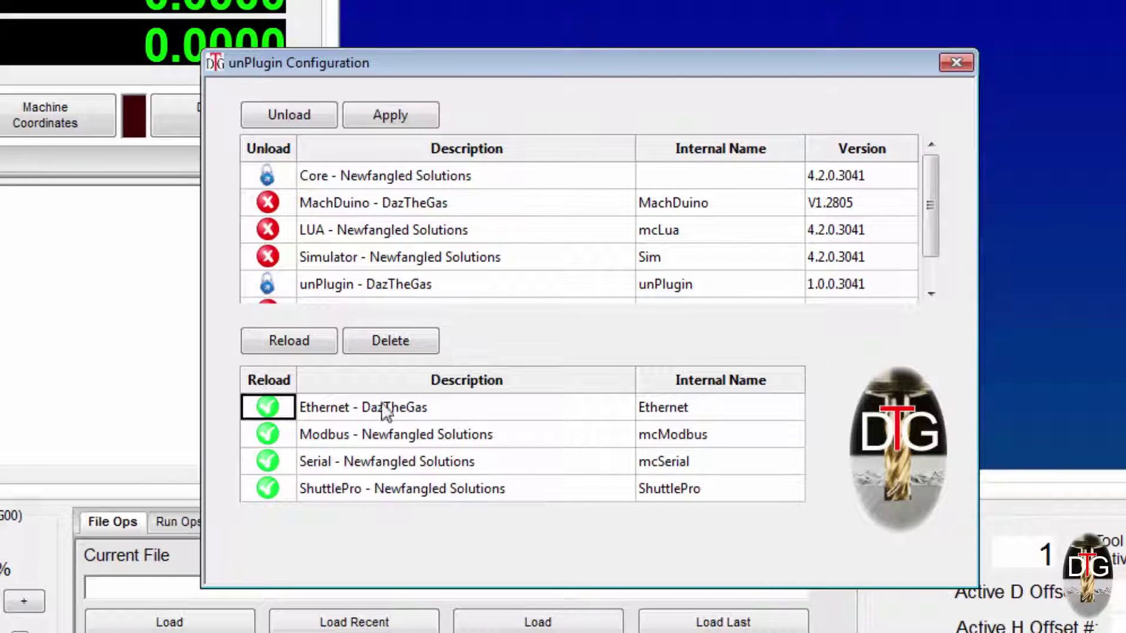
click(396, 342)
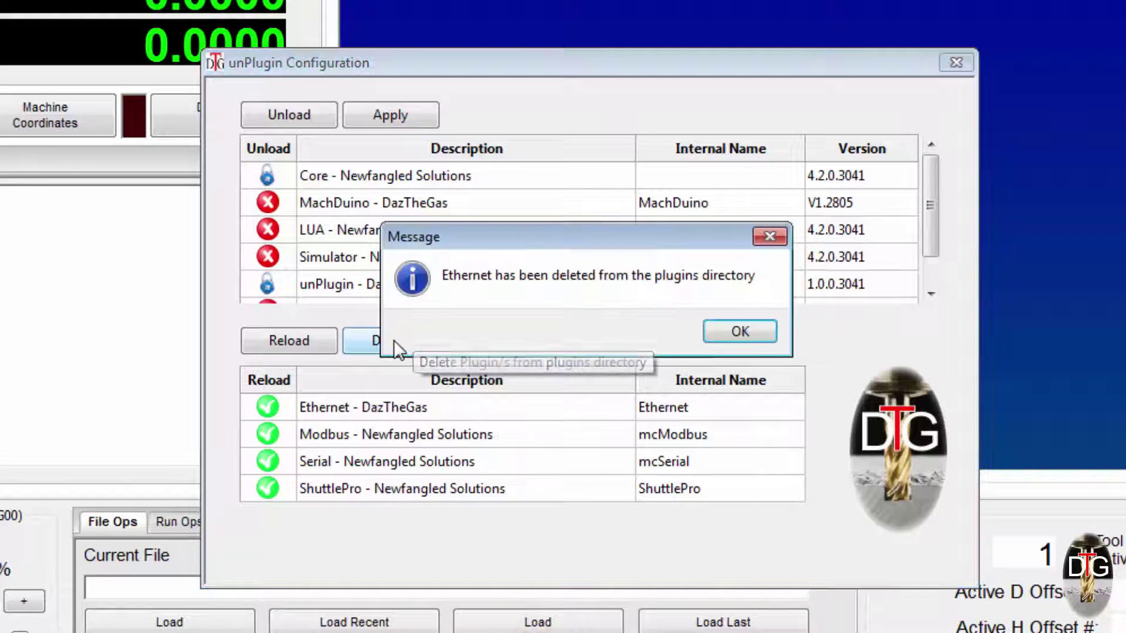
click(740, 333)
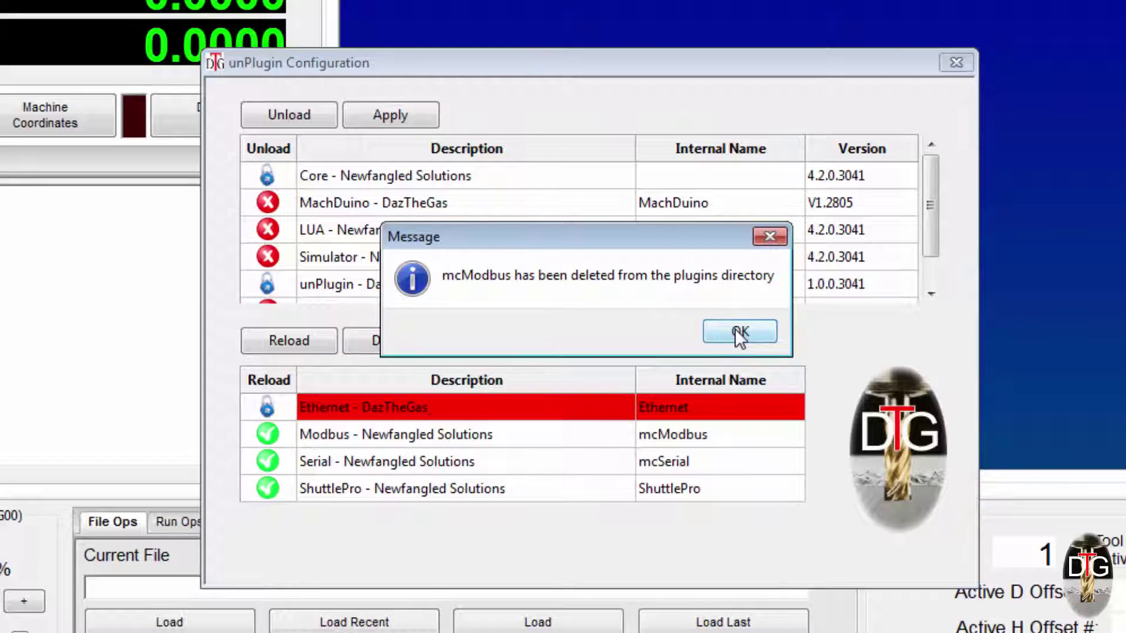
click(740, 332)
click(740, 333)
click(740, 333)
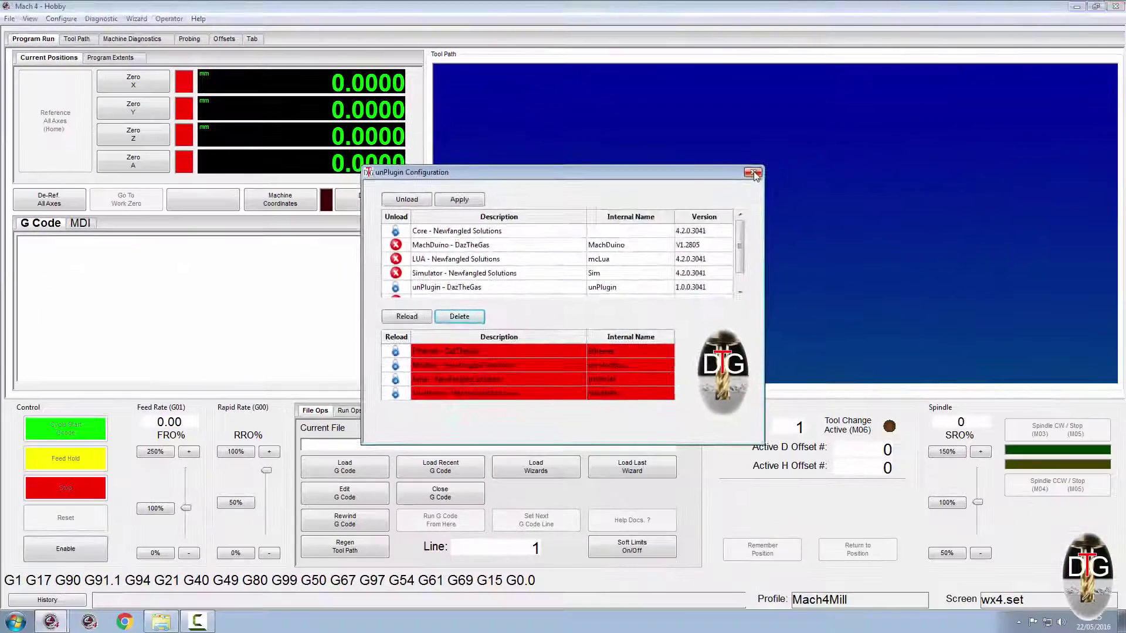
click(753, 173)
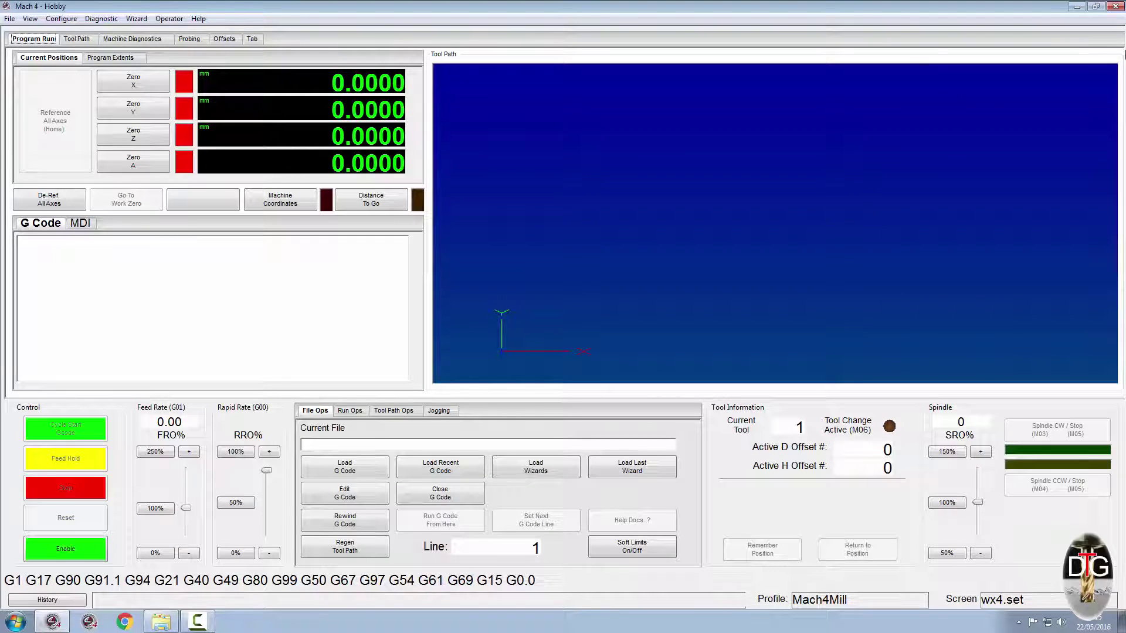
Step: Restart Mach4 with the Mach4Mill profile
click(1115, 6)
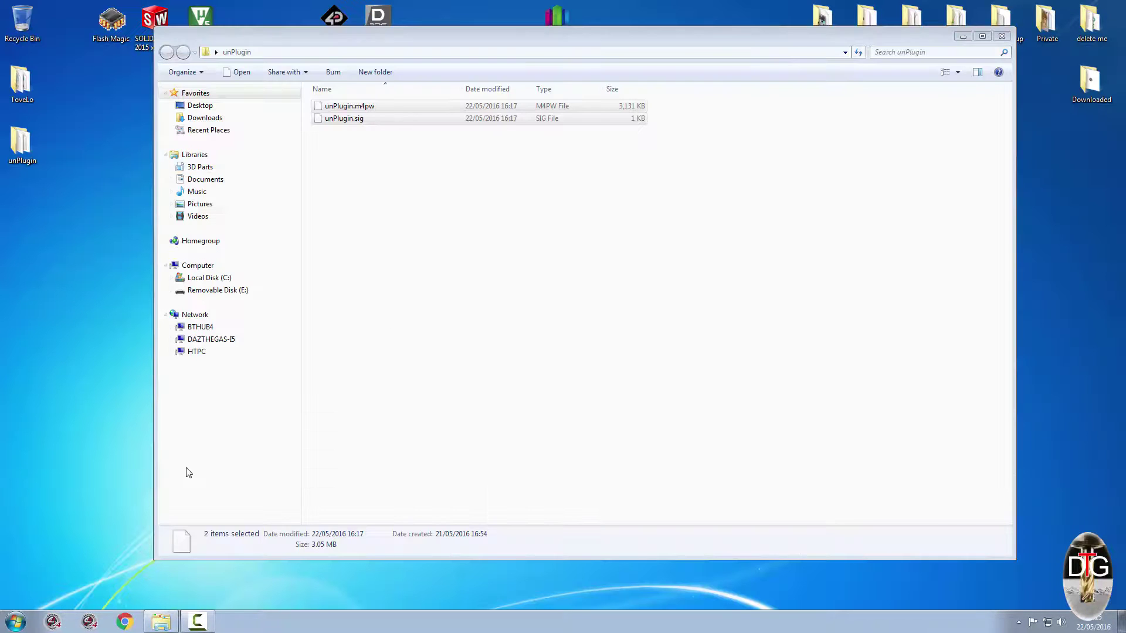
click(61, 624)
click(524, 286)
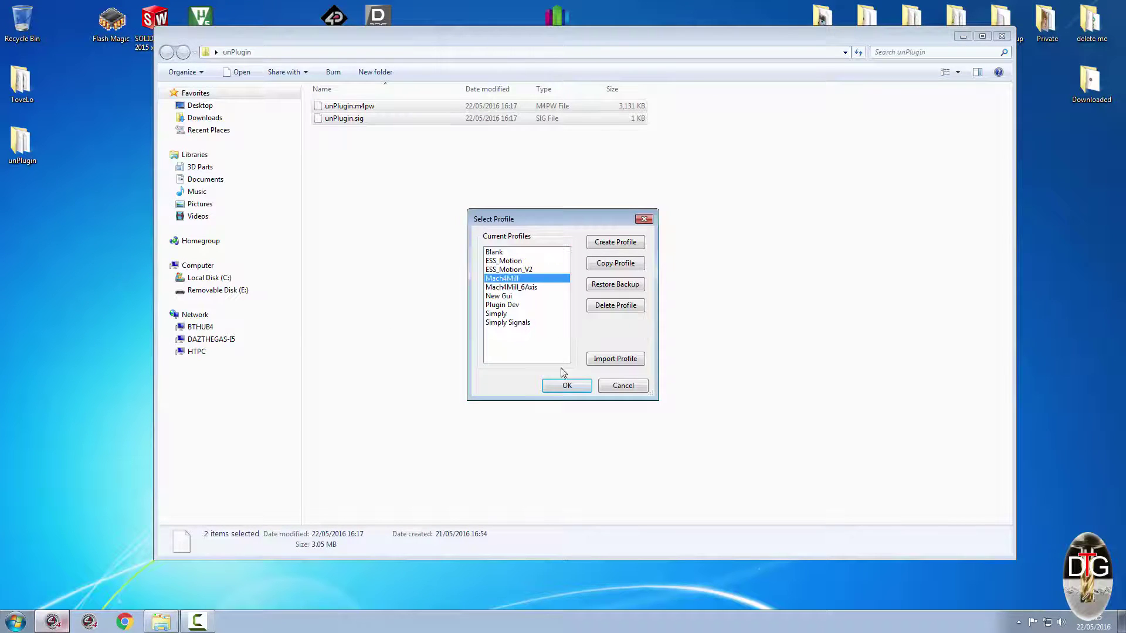
click(565, 387)
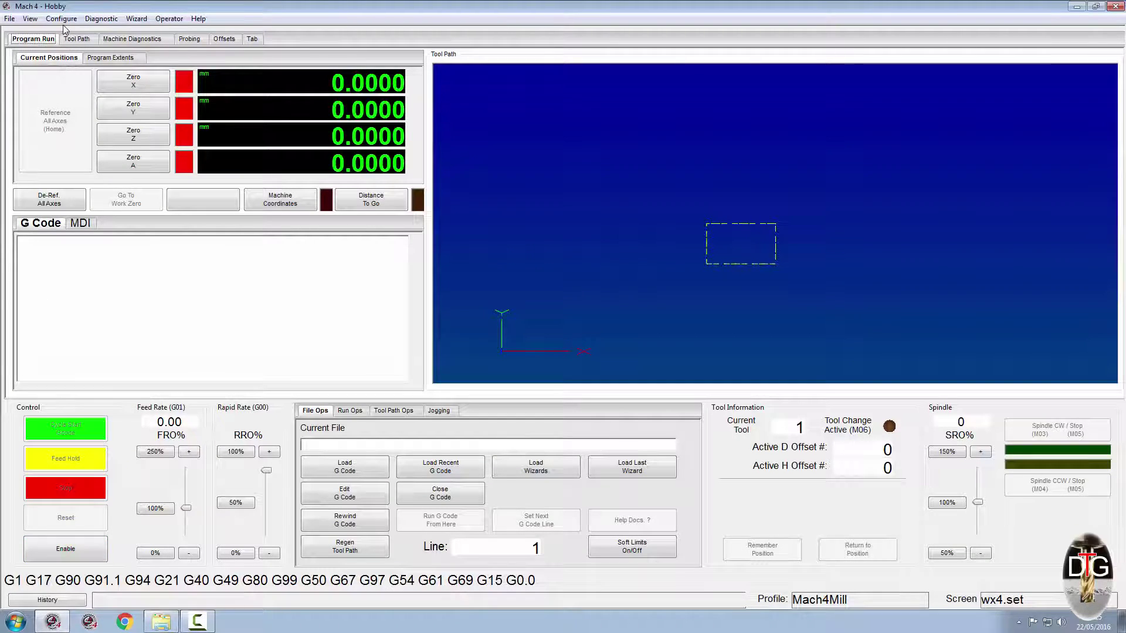
Step: Check which plugins remain listed in the Mach configuration after the restart, and close it without changes
click(62, 18)
click(69, 46)
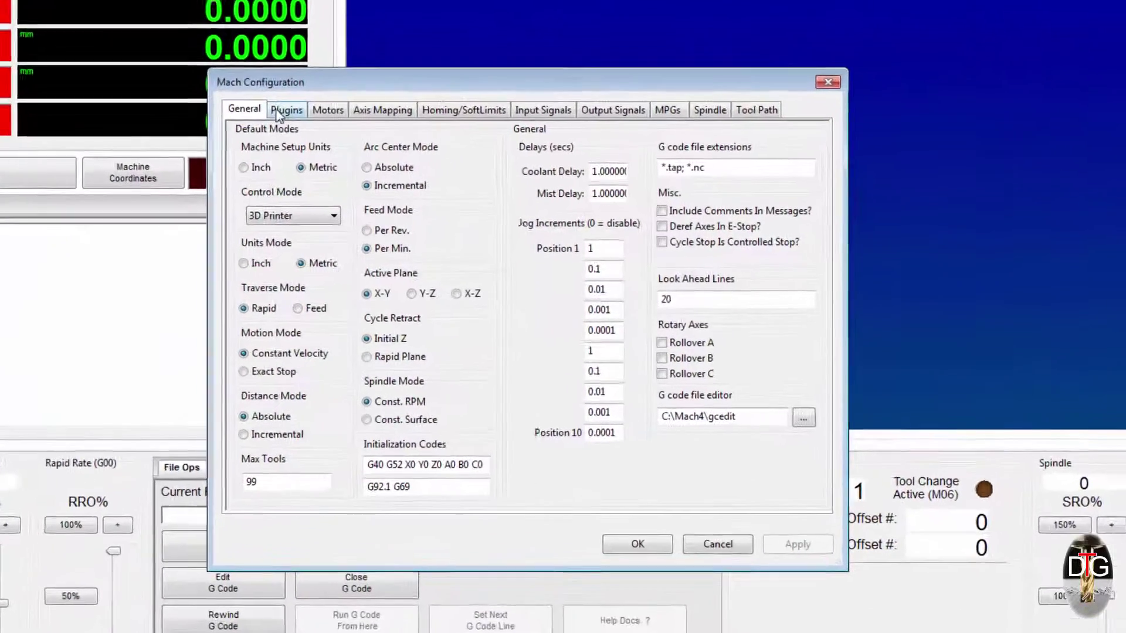
click(385, 153)
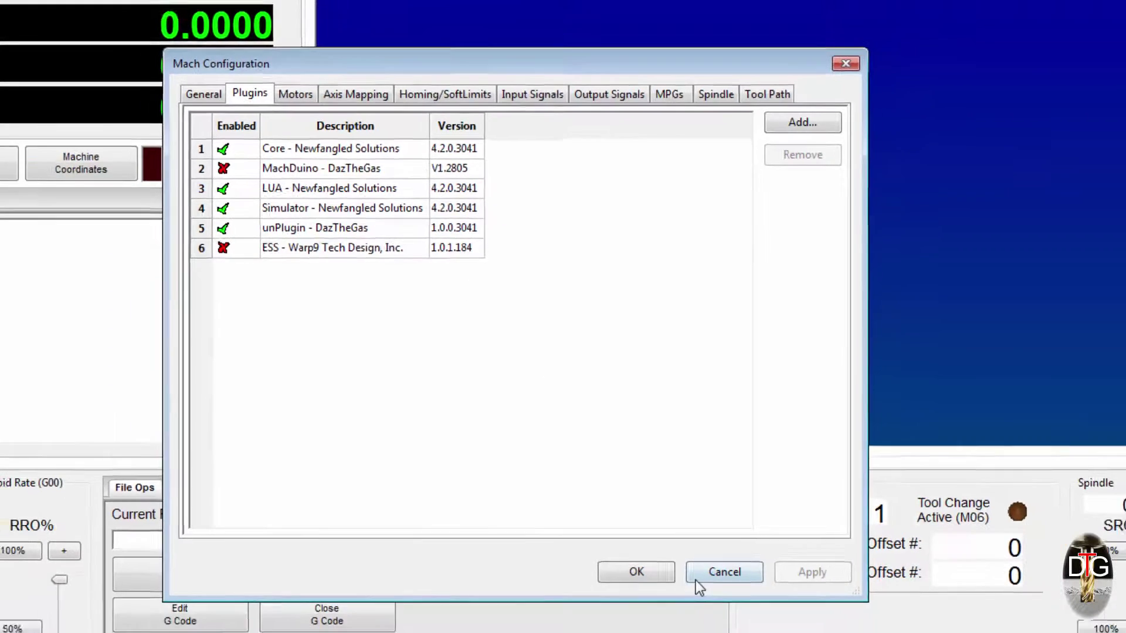
click(704, 607)
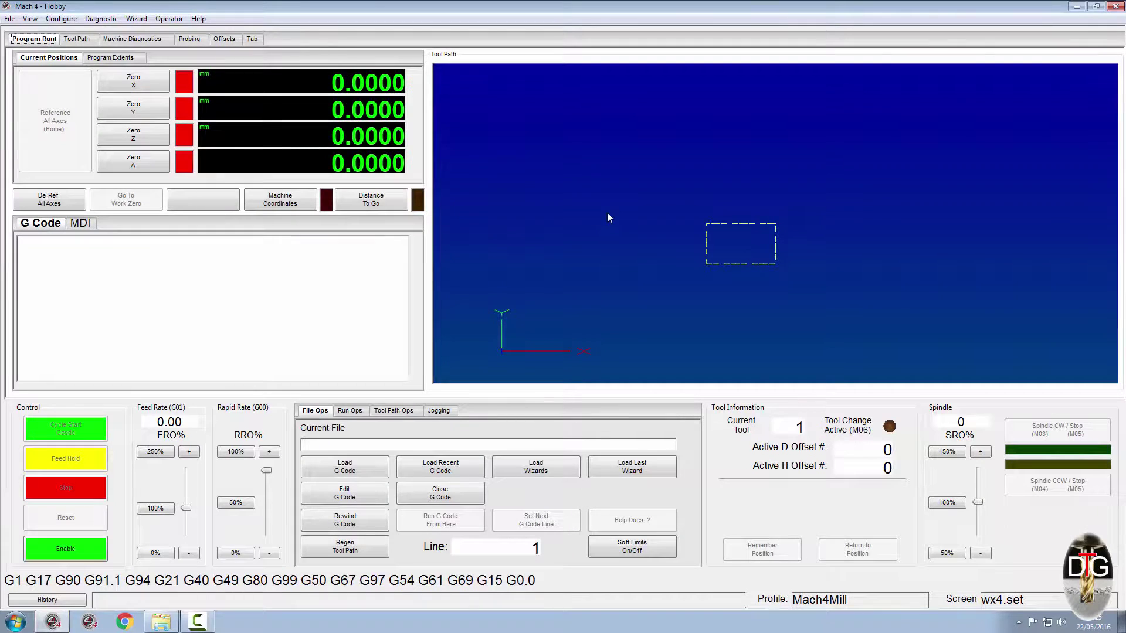